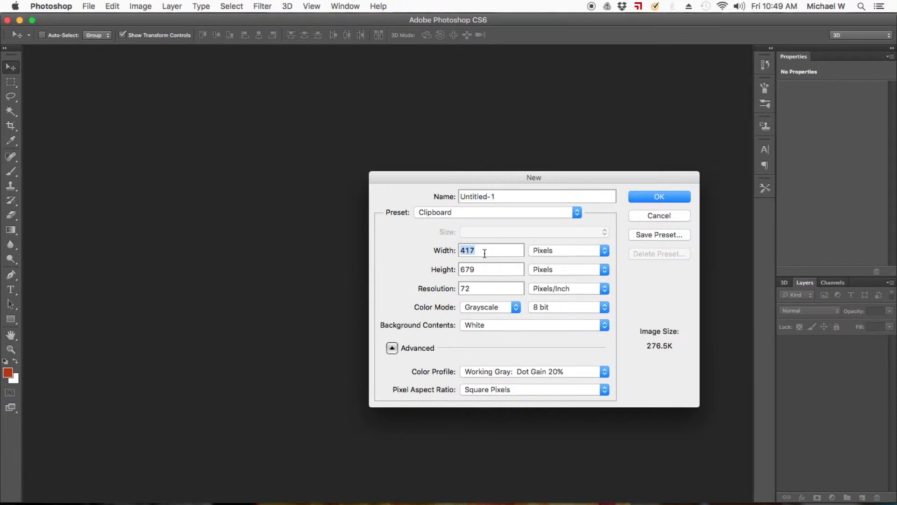
# Step: Create a new 8 × 8 inch document at 72 pixels/inch in RGB Color with a white background
pyautogui.write('8')
pyautogui.click(544, 268)
pyautogui.click(545, 260)
pyautogui.doubleClick(500, 271)
pyautogui.write('8')
pyautogui.press('Tab')
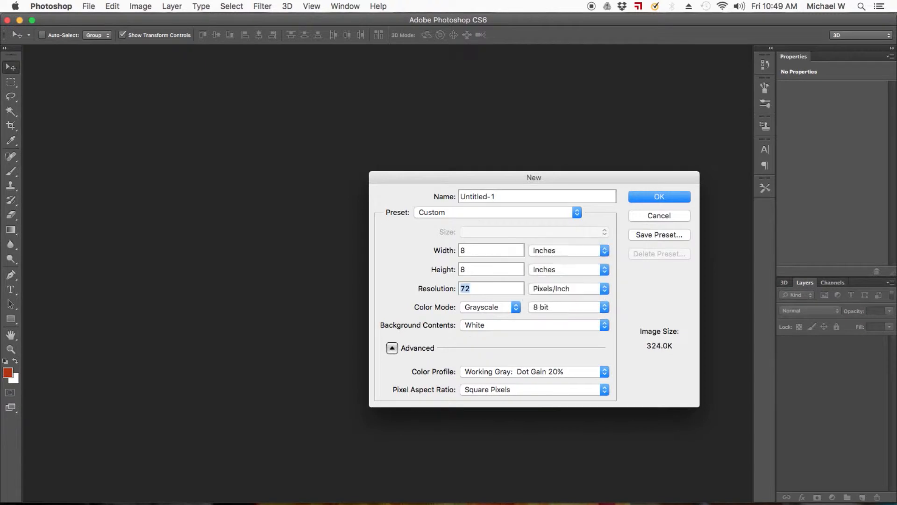
pyautogui.click(505, 311)
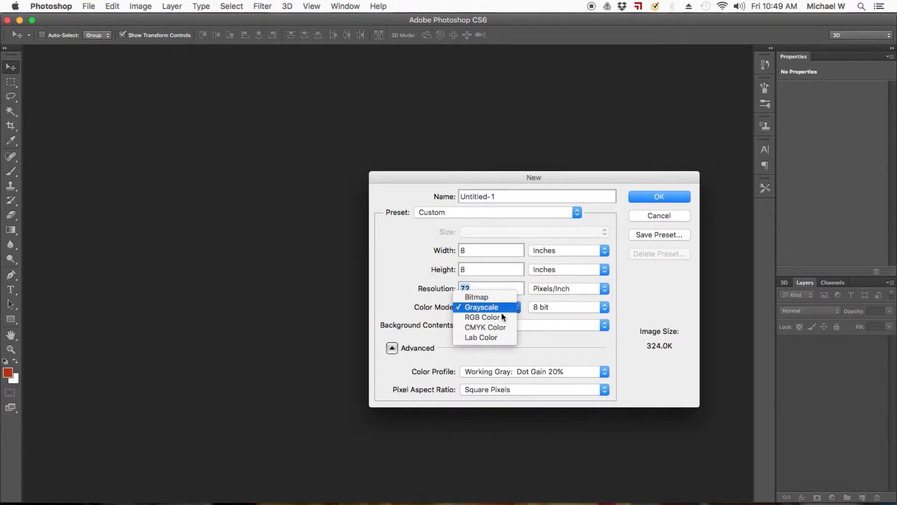
pyautogui.click(502, 317)
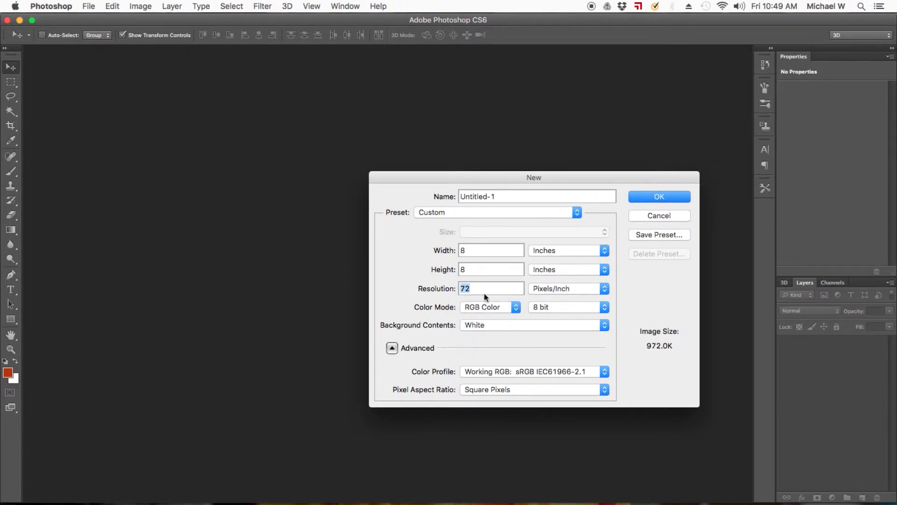
pyautogui.click(660, 197)
pyautogui.click(541, 195)
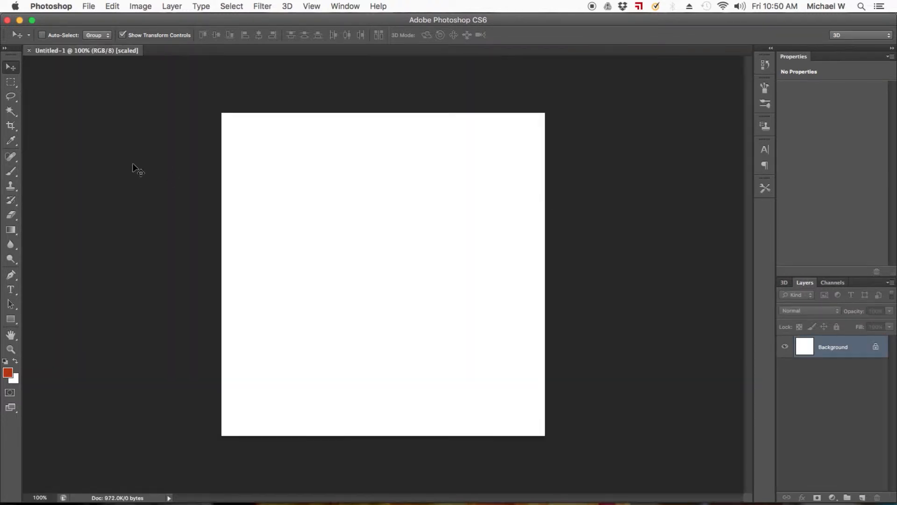
# Step: Add the text MW near the middle of the canvas and colour it black (000000)
pyautogui.click(11, 289)
pyautogui.click(340, 275)
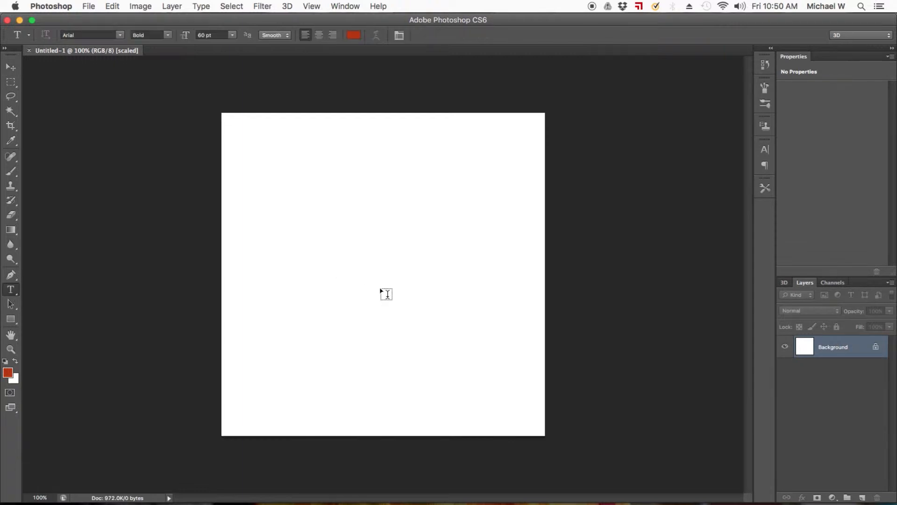
pyautogui.write('MW')
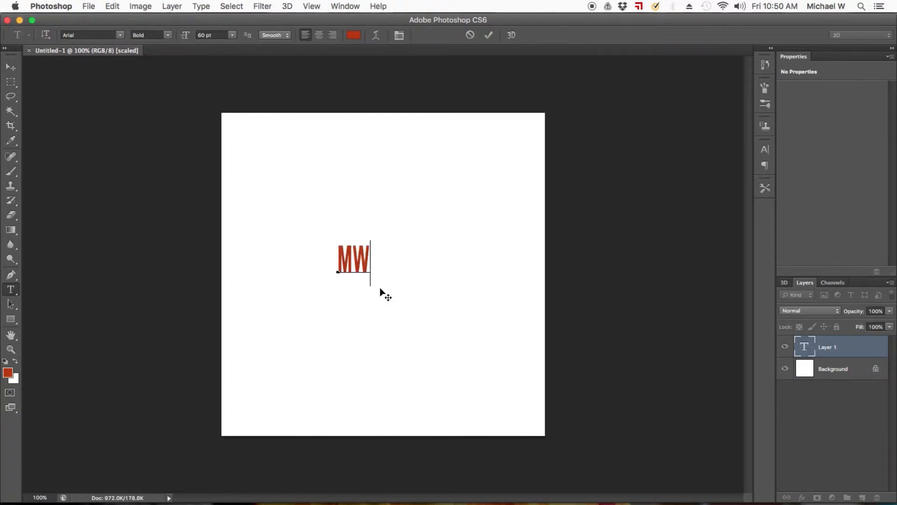
pyautogui.press('super+a')
pyautogui.click(353, 36)
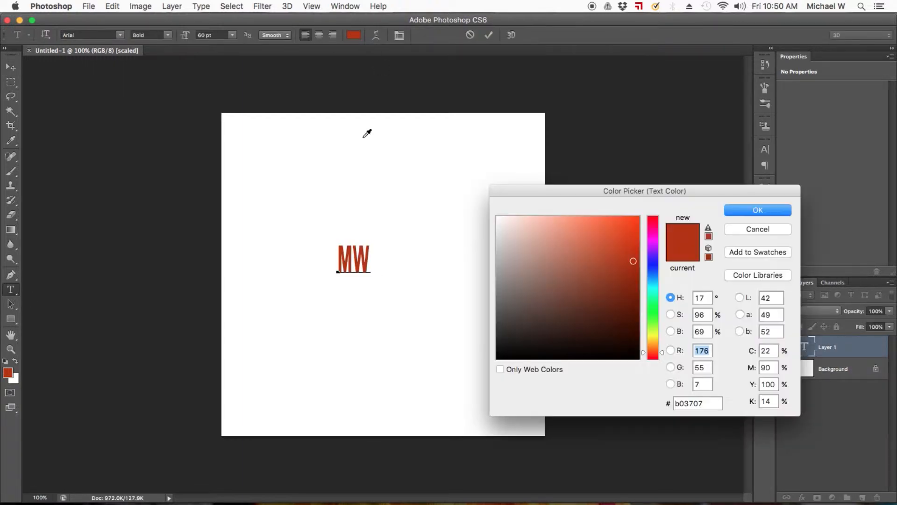
pyautogui.moveTo(552, 304); pyautogui.dragTo(497, 358)
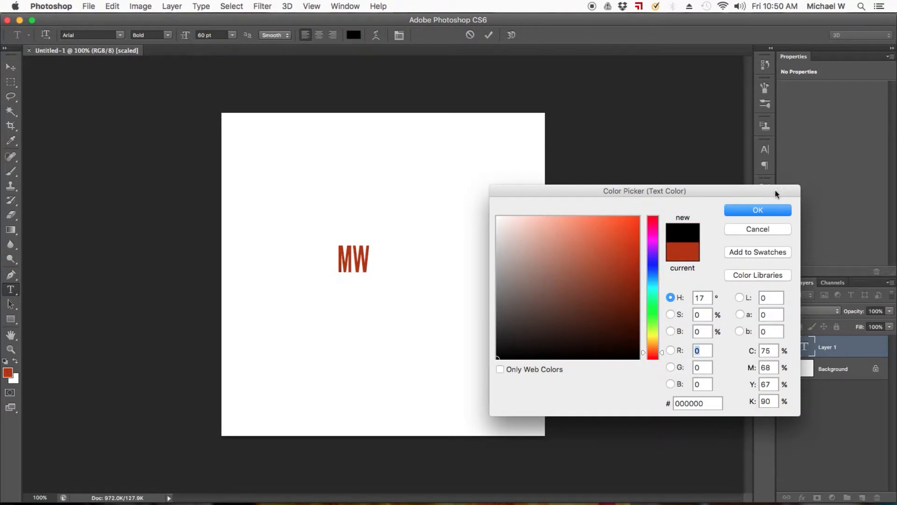
pyautogui.click(758, 210)
# Step: Scale the MW text up to about two-thirds of the canvas width and centre it on the canvas
pyautogui.click(11, 68)
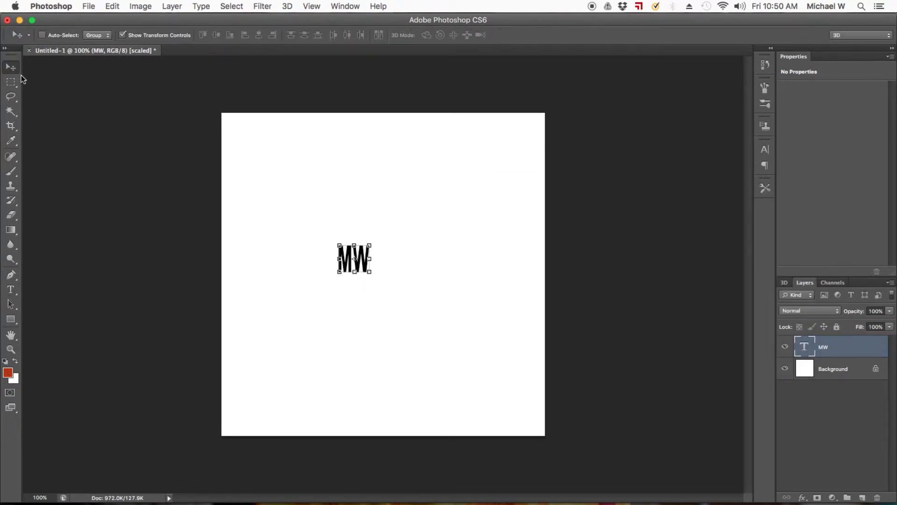
pyautogui.moveTo(370, 245); pyautogui.dragTo(482, 109)
pyautogui.moveTo(342, 266); pyautogui.dragTo(178, 384)
pyautogui.moveTo(434, 226); pyautogui.dragTo(455, 272)
pyautogui.click(563, 35)
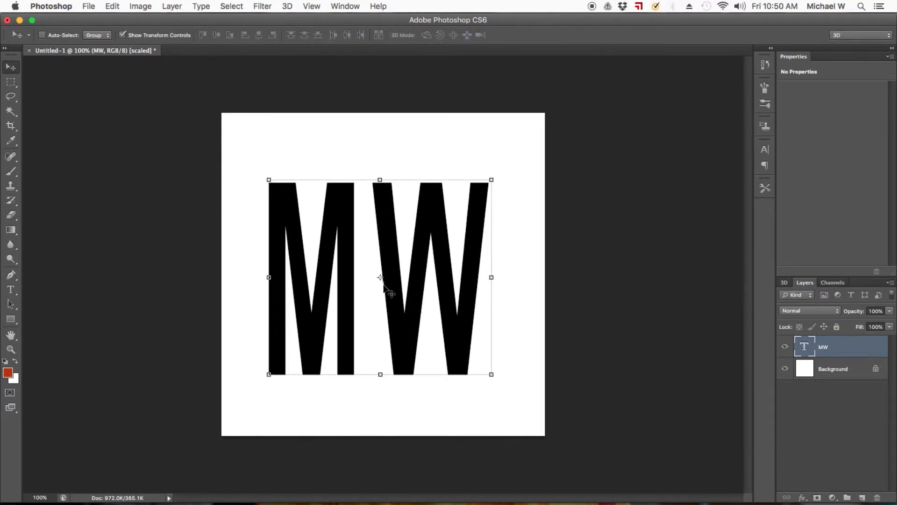
pyautogui.moveTo(428, 277); pyautogui.dragTo(432, 275)
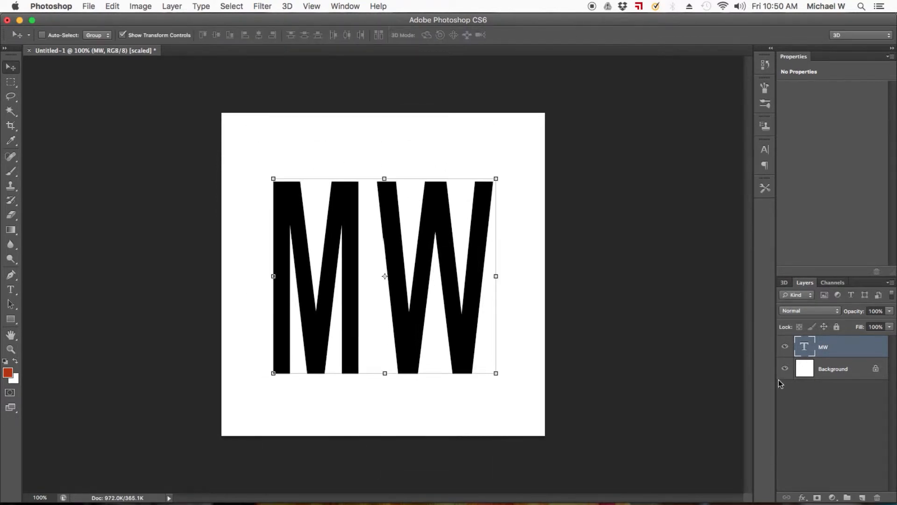
# Step: Duplicate the MW text layer as MW copy and hide the original MW layer
pyautogui.rightClick(823, 349)
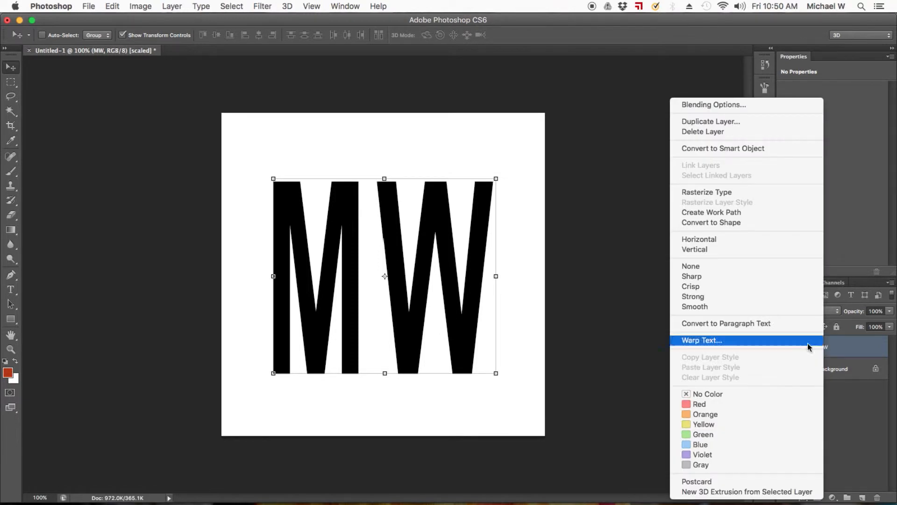
pyautogui.click(729, 122)
pyautogui.click(659, 263)
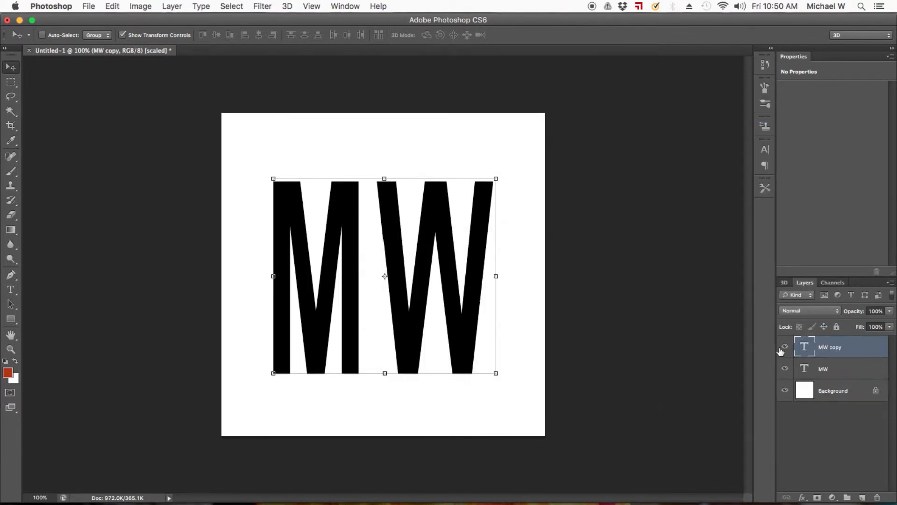
pyautogui.click(785, 369)
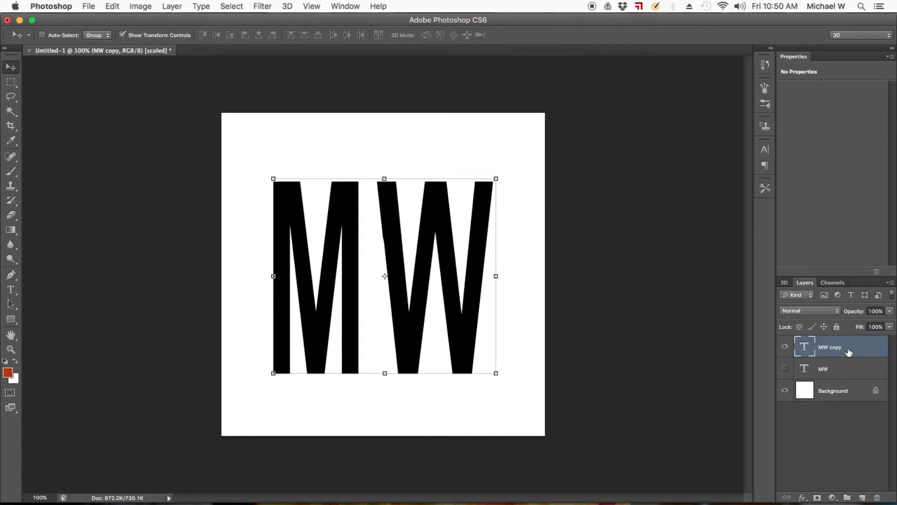
# Step: Rasterize the type on the MW copy layer
pyautogui.rightClick(849, 352)
pyautogui.click(750, 192)
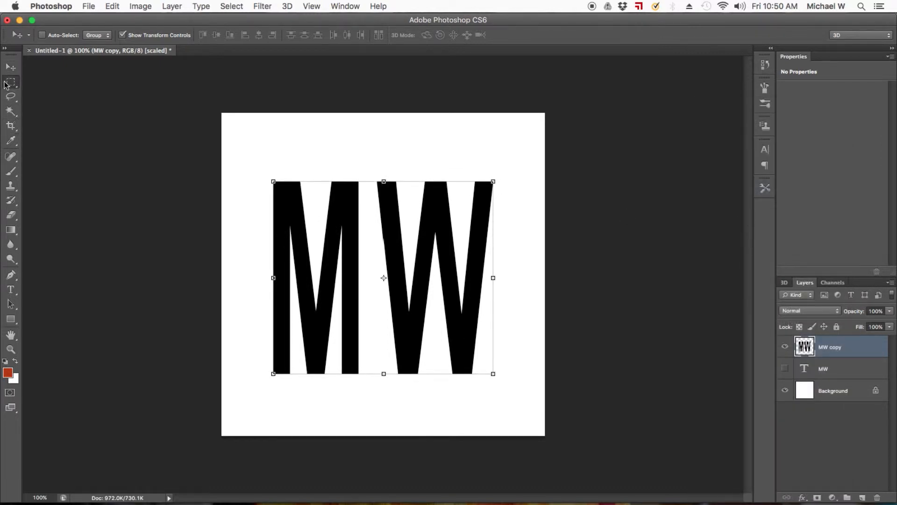
# Step: Lasso the M along its first diagonal with a 0 px feather, shift its right part slightly up and right, and deselect
pyautogui.click(7, 83)
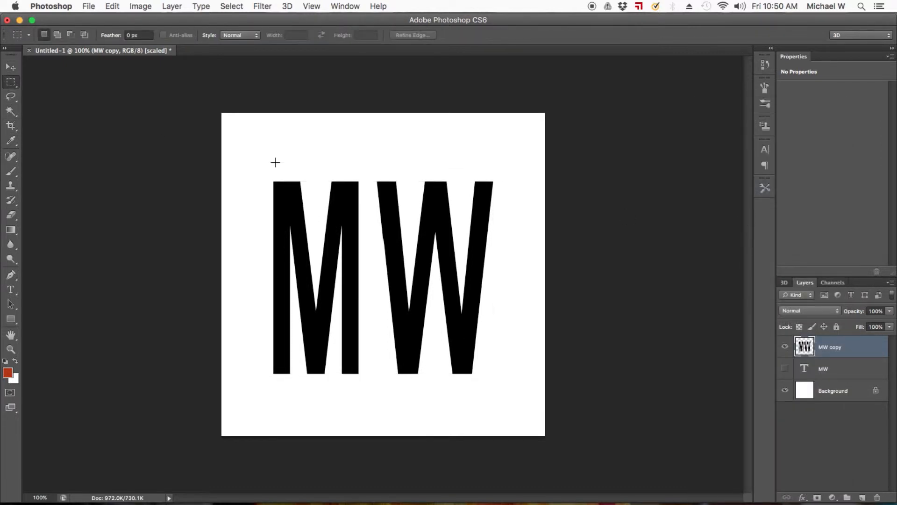
pyautogui.click(10, 97)
pyautogui.doubleClick(145, 36)
pyautogui.write('0')
pyautogui.press('Return')
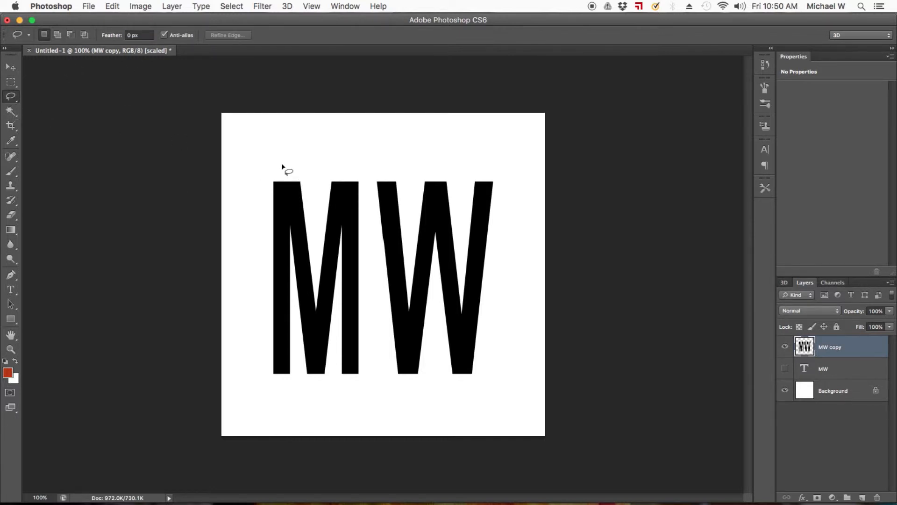
pyautogui.moveTo(281, 168)
pyautogui.mouseDown()
pyautogui.moveTo(320, 389)
pyautogui.moveTo(301, 295)
pyautogui.moveTo(294, 172)
pyautogui.mouseUp()
pyautogui.moveTo(317, 383)
pyautogui.mouseDown()
pyautogui.moveTo(288, 162)
pyautogui.moveTo(375, 160)
pyautogui.moveTo(364, 178)
pyautogui.moveTo(362, 315)
pyautogui.moveTo(376, 390)
pyautogui.moveTo(341, 388)
pyautogui.mouseUp()
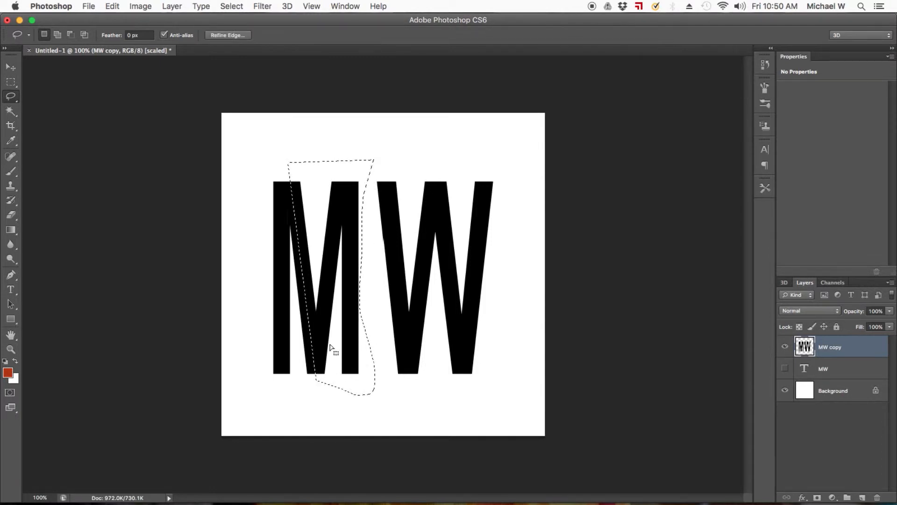
pyautogui.press('v')
pyautogui.moveTo(334, 296); pyautogui.dragTo(335, 286)
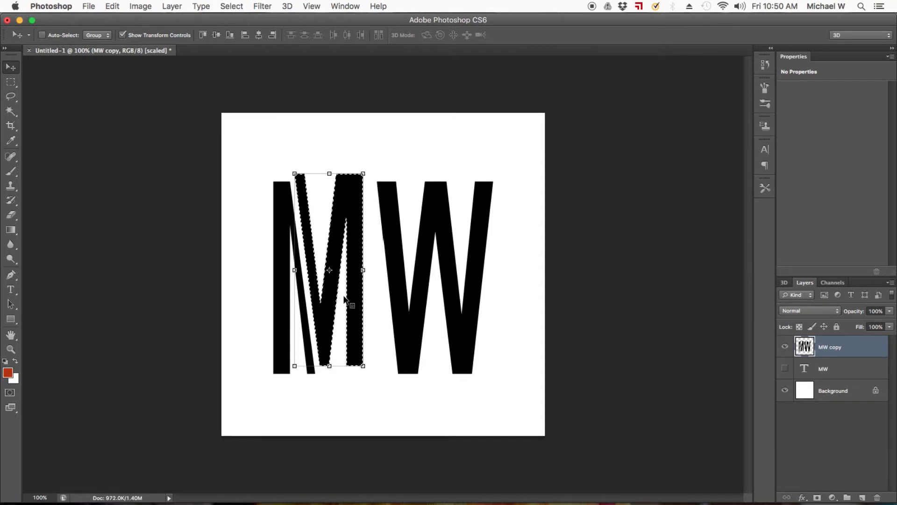
pyautogui.press('super+d')
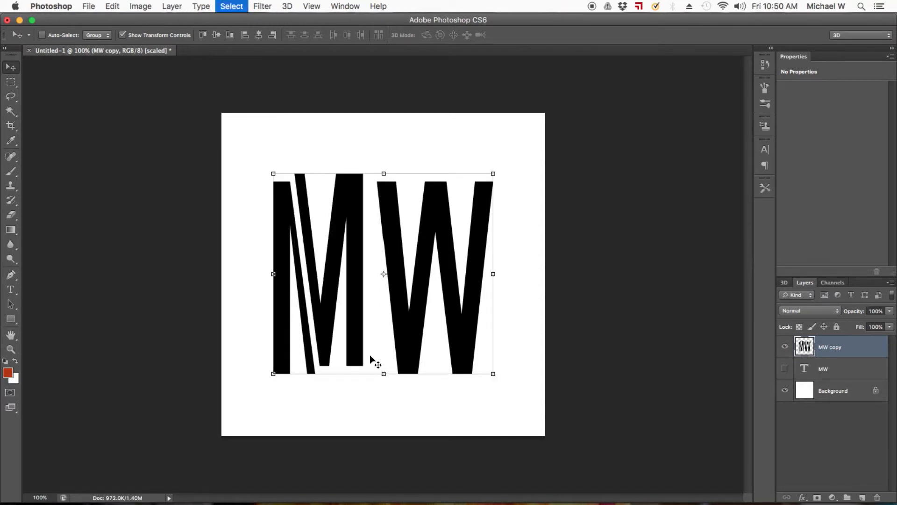
# Step: Lasso the W along its first diagonal, shift its right part slightly down and right, and deselect
pyautogui.press('l')
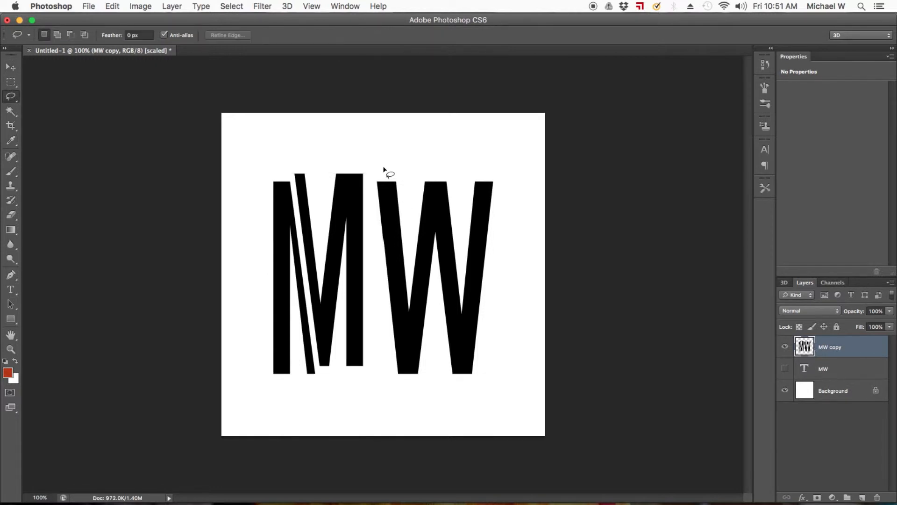
pyautogui.moveTo(379, 165)
pyautogui.mouseDown()
pyautogui.moveTo(410, 398)
pyautogui.moveTo(481, 412)
pyautogui.moveTo(531, 289)
pyautogui.moveTo(515, 189)
pyautogui.moveTo(436, 140)
pyautogui.mouseUp()
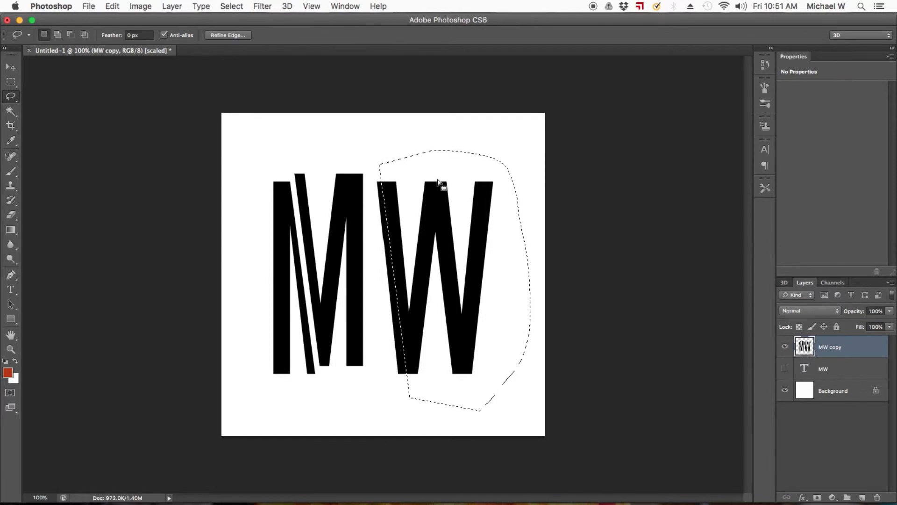
pyautogui.press('v')
pyautogui.moveTo(445, 208); pyautogui.dragTo(450, 220)
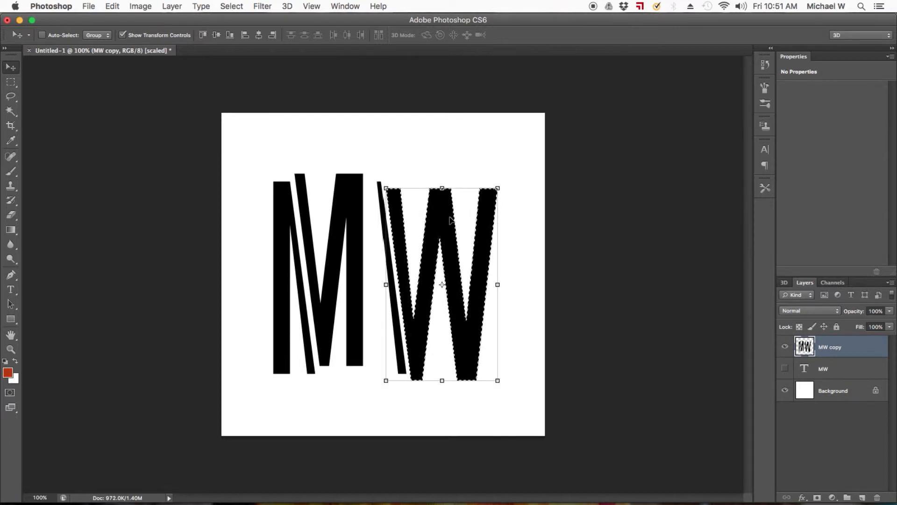
pyautogui.press('super+d')
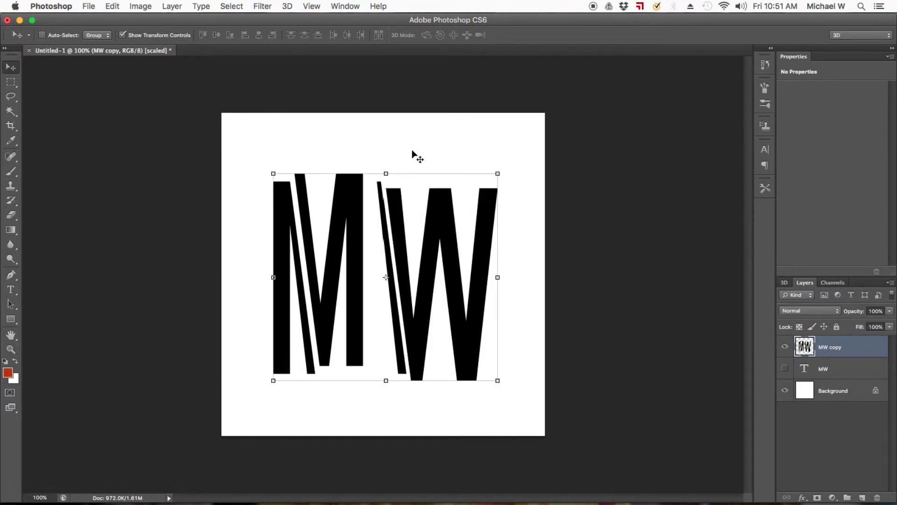
# Step: Apply an Inner Bevel with the Chisel Hard technique and 1000% depth to the MW copy layer, and switch off its effects' visibility
pyautogui.click(11, 81)
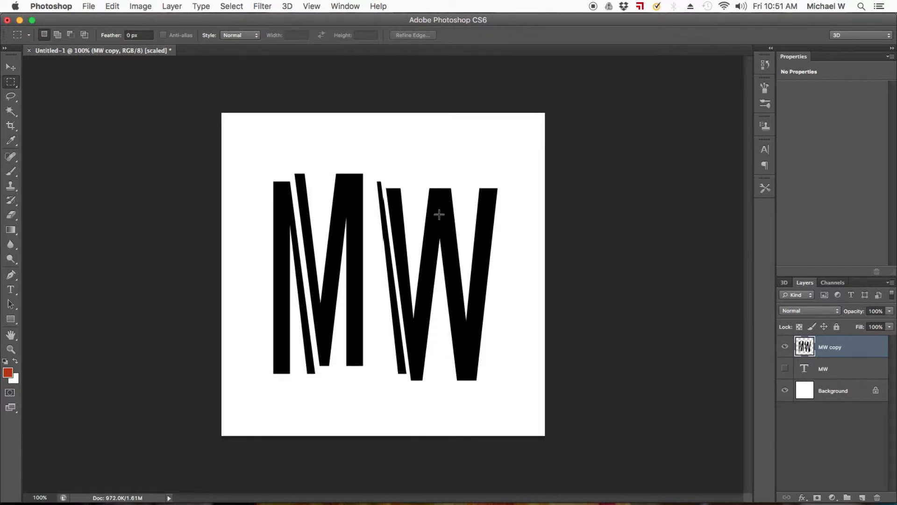
pyautogui.doubleClick(856, 351)
pyautogui.click(40, 144)
pyautogui.click(52, 145)
pyautogui.click(182, 150)
pyautogui.click(190, 159)
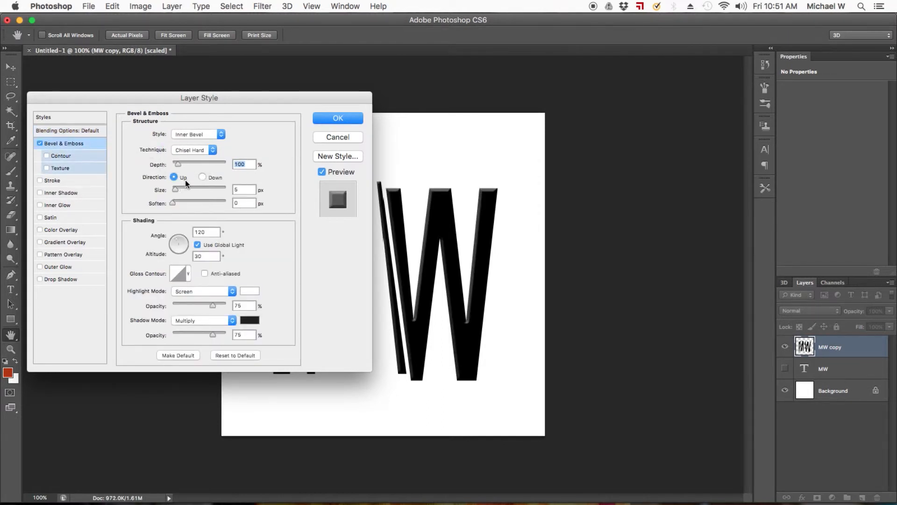
pyautogui.moveTo(179, 164); pyautogui.dragTo(226, 165)
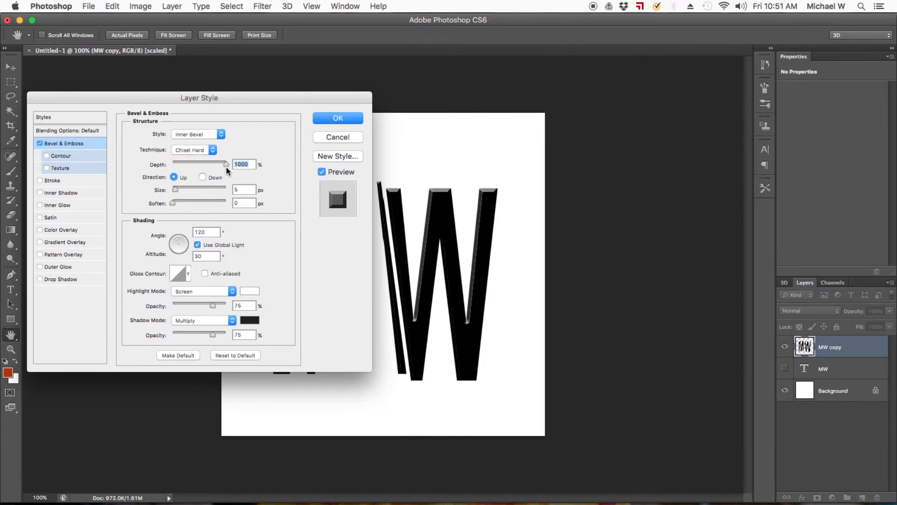
pyautogui.moveTo(190, 101); pyautogui.dragTo(702, 124)
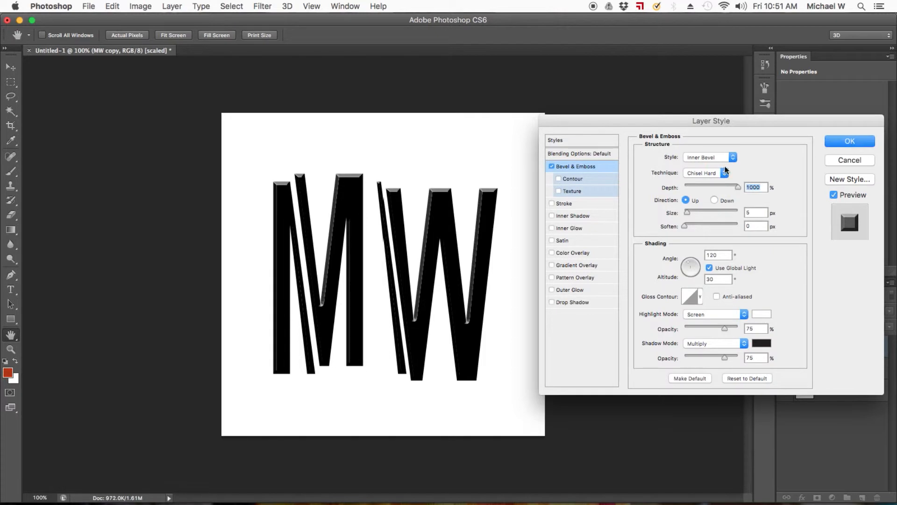
pyautogui.click(850, 141)
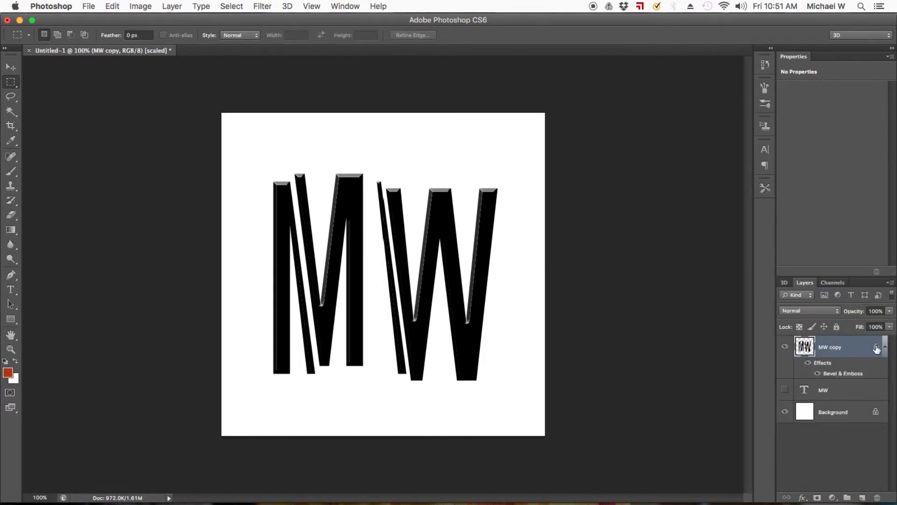
pyautogui.click(808, 364)
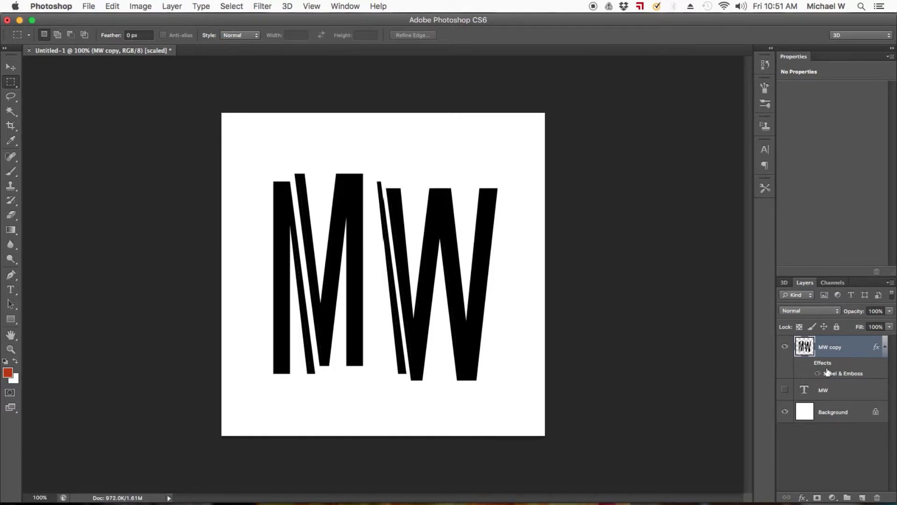
# Step: Duplicate the MW copy layer as MW copy 2 and hide MW copy
pyautogui.rightClick(833, 347)
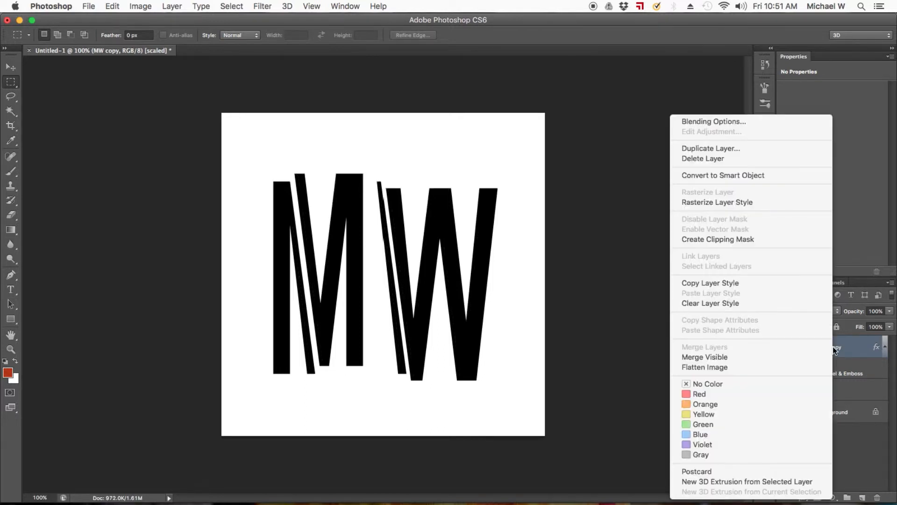
pyautogui.click(711, 150)
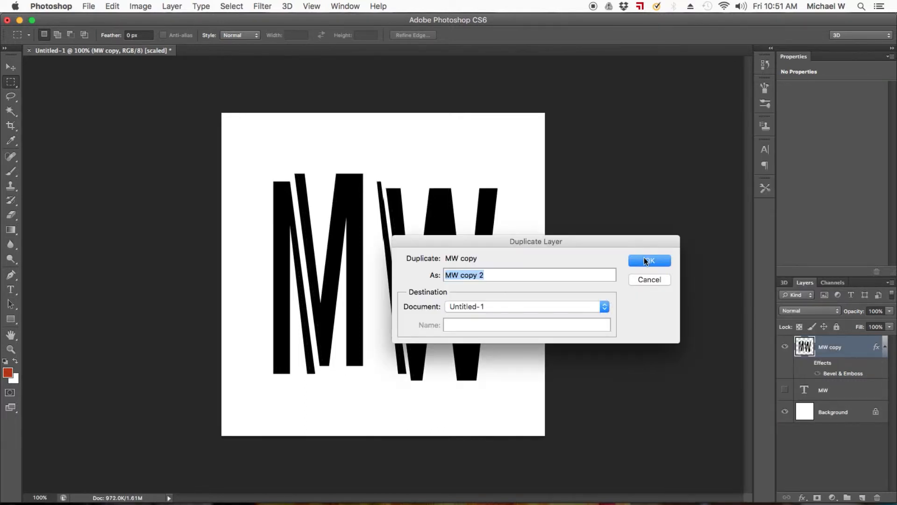
pyautogui.click(645, 261)
pyautogui.click(785, 390)
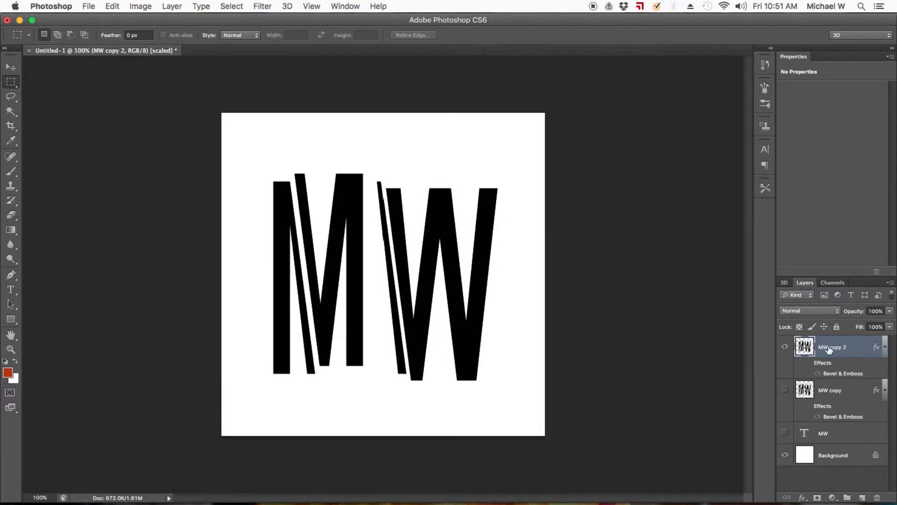
# Step: Start Puppet Warp on the MW copy 2 layer and place pins at the stroke ends of the M
pyautogui.click(112, 6)
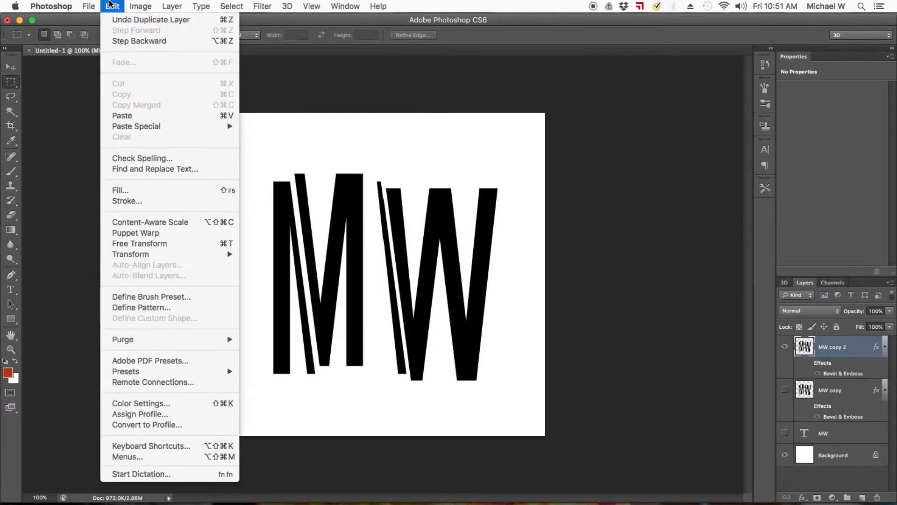
pyautogui.click(133, 233)
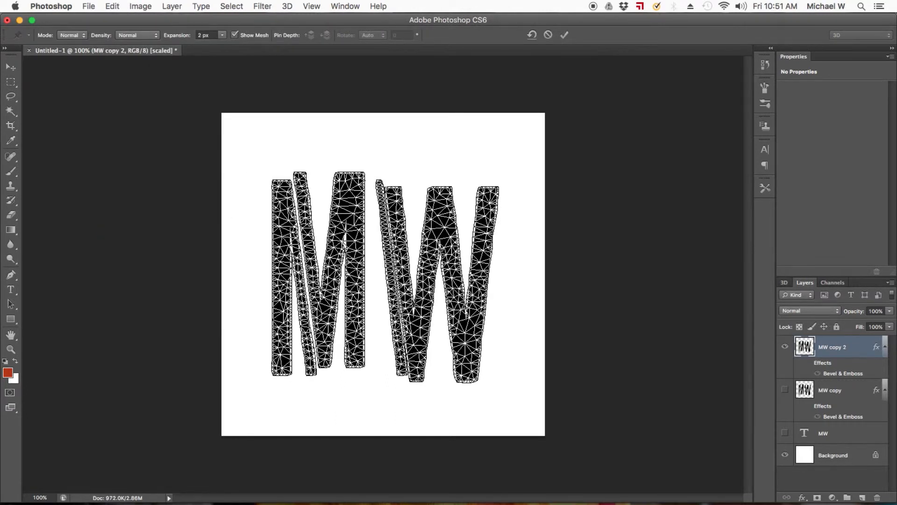
pyautogui.click(283, 188)
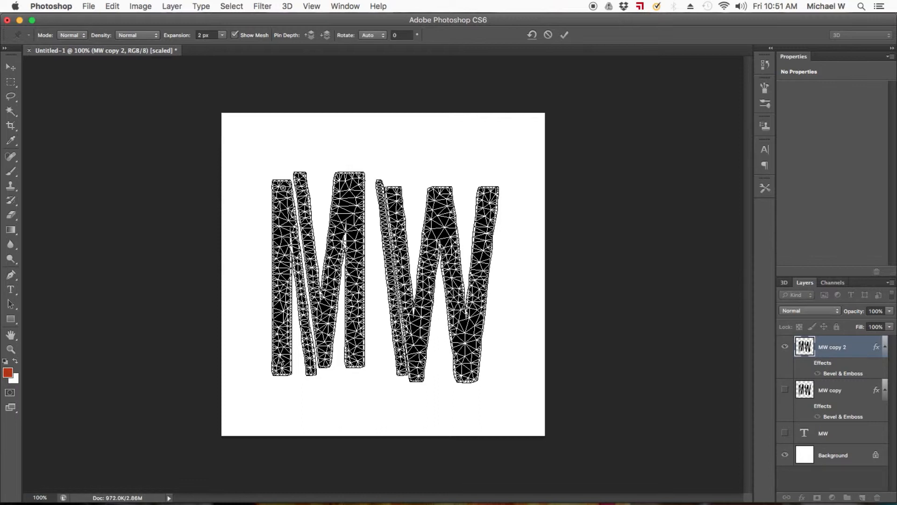
pyautogui.click(280, 369)
pyautogui.click(324, 357)
pyautogui.click(350, 176)
pyautogui.click(355, 360)
# Step: Place Puppet Warp pins at the upper and lower stroke ends of the W, including its thin sliced strip
pyautogui.click(378, 191)
pyautogui.click(398, 374)
pyautogui.click(392, 194)
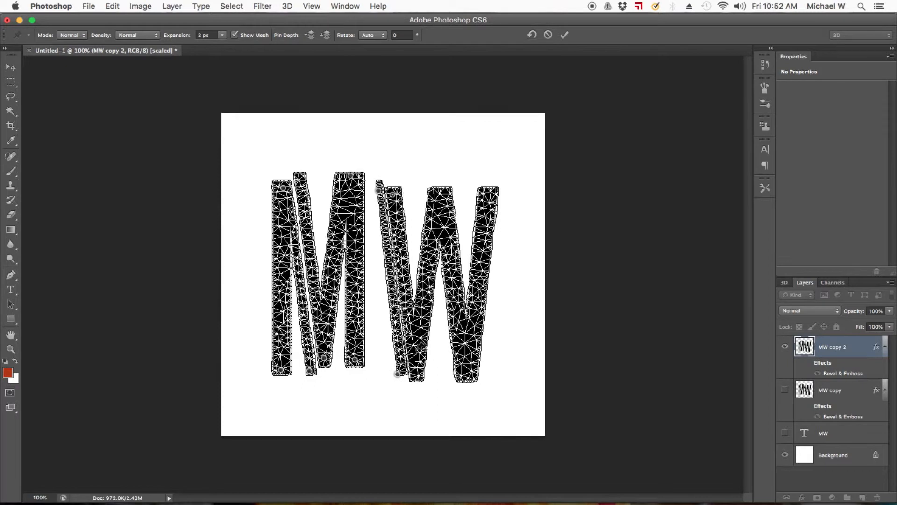
pyautogui.click(414, 372)
pyautogui.click(439, 196)
pyautogui.click(463, 372)
pyautogui.click(489, 198)
# Step: Bend the W's last stroke outward to the right and both ends of the M's first stroke to the left, pinning each stroke's middle
pyautogui.moveTo(498, 206)
pyautogui.mouseDown()
pyautogui.moveTo(533, 218)
pyautogui.moveTo(498, 199)
pyautogui.moveTo(531, 201)
pyautogui.moveTo(538, 217)
pyautogui.mouseUp()
pyautogui.click(491, 275)
pyautogui.moveTo(281, 369); pyautogui.dragTo(244, 377)
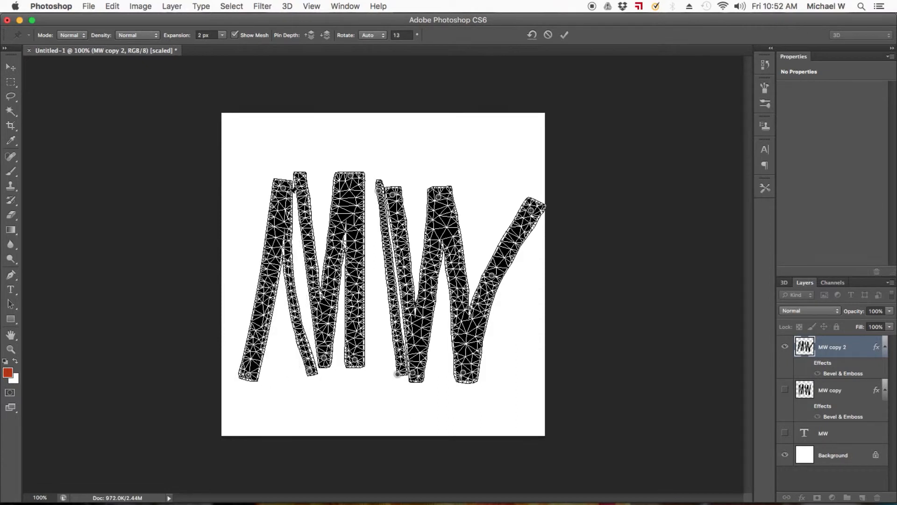
pyautogui.click(269, 261)
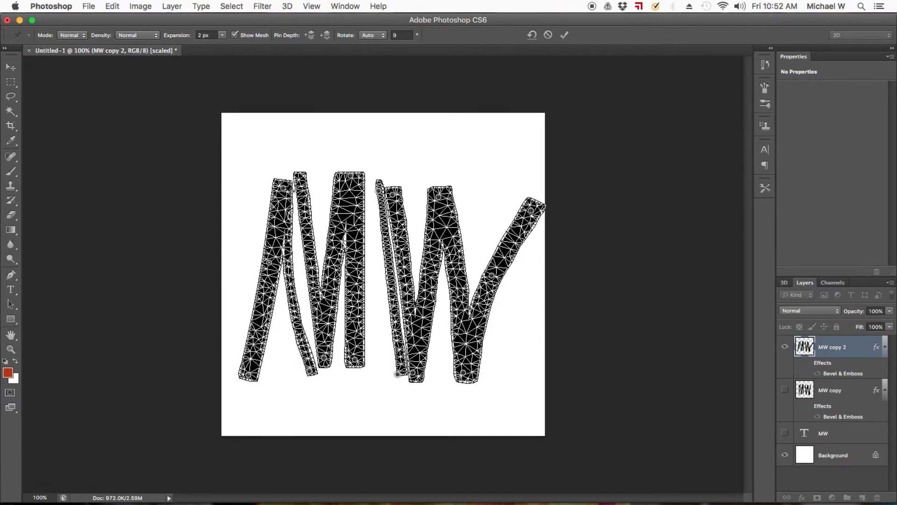
pyautogui.moveTo(284, 187); pyautogui.dragTo(252, 187)
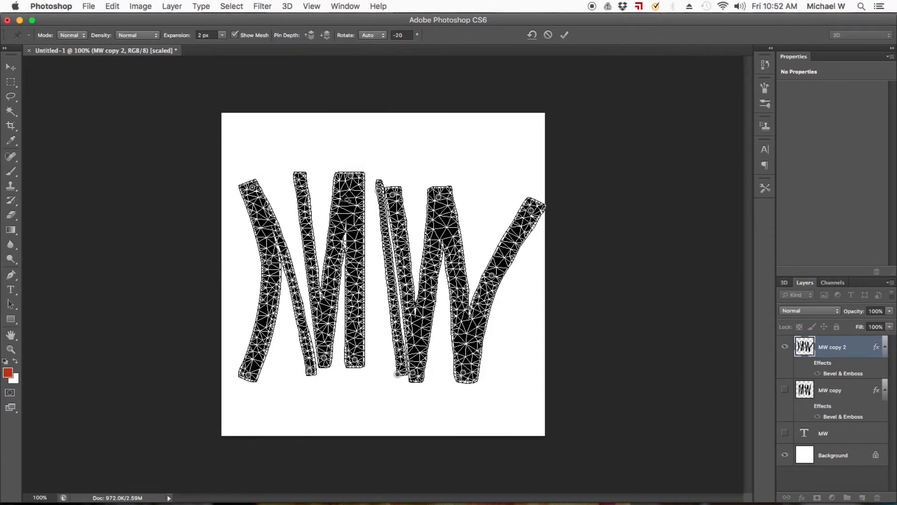
# Step: Hide the warp mesh, stretch the top of the M's thin diagonal upward, and commit the Puppet Warp
pyautogui.click(234, 35)
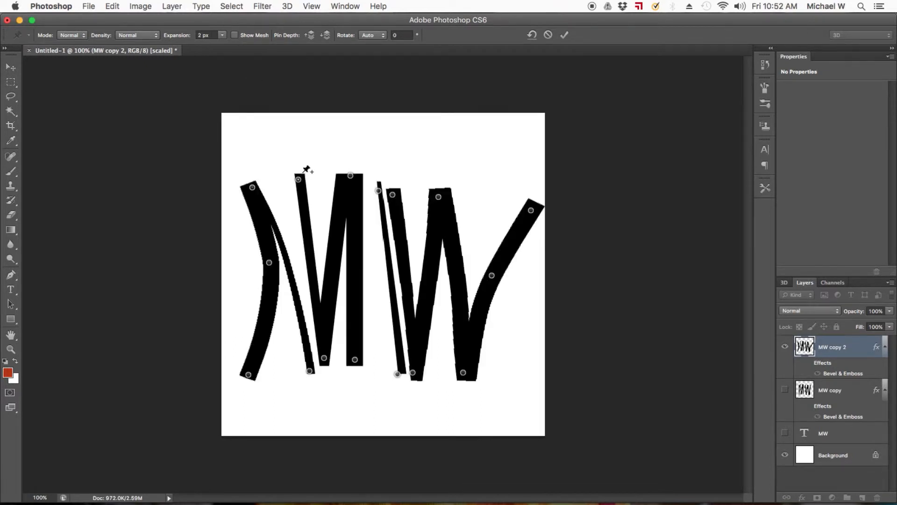
pyautogui.moveTo(302, 185); pyautogui.dragTo(298, 134)
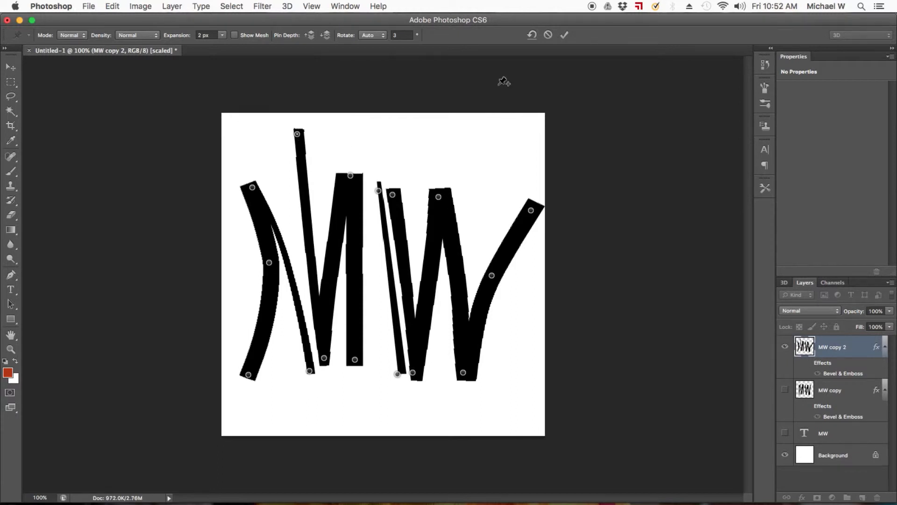
pyautogui.click(565, 36)
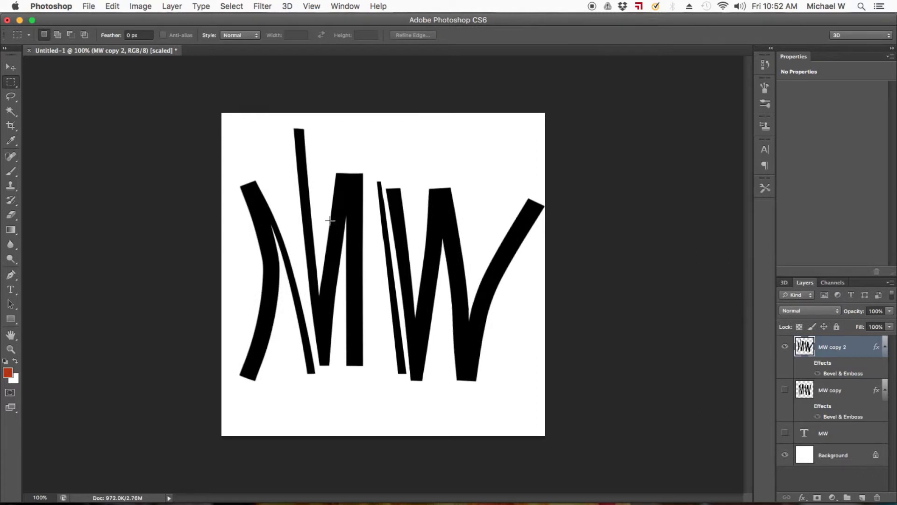
# Step: Smudge the top of the M's tall thin stroke to the right with the Smudge tool at 50% strength
pyautogui.click(15, 260)
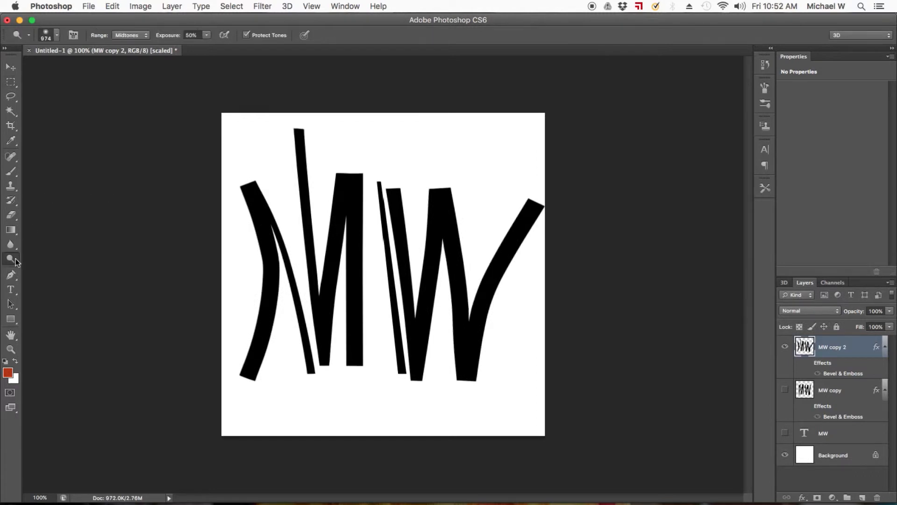
pyautogui.rightClick(15, 262)
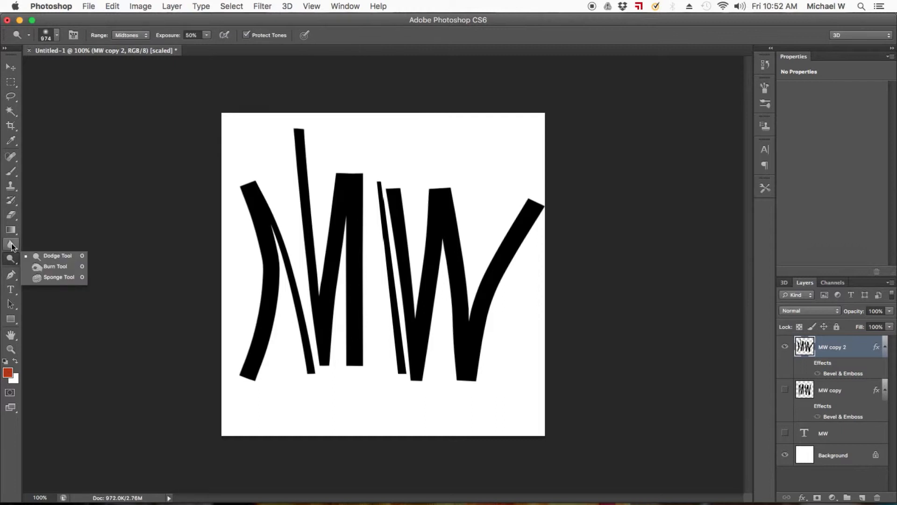
pyautogui.click(11, 245)
pyautogui.rightClick(12, 246)
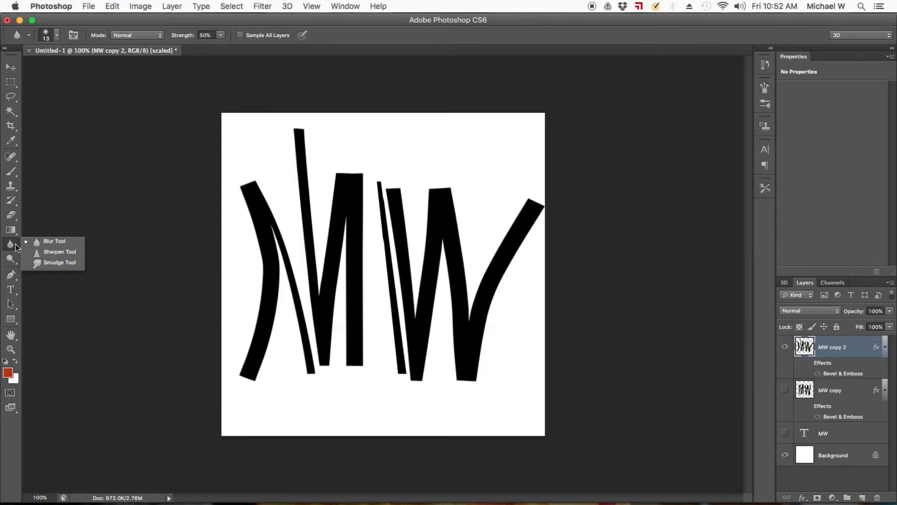
pyautogui.click(56, 264)
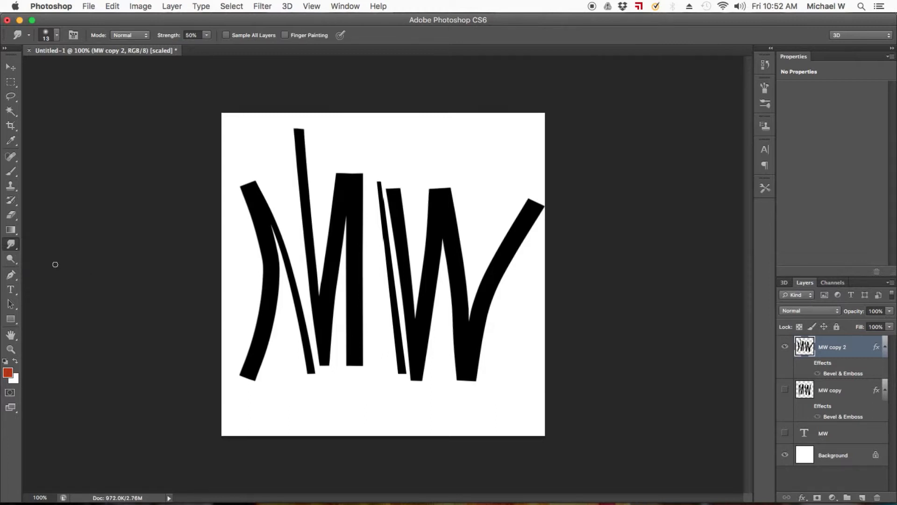
pyautogui.moveTo(301, 135); pyautogui.dragTo(328, 125)
pyautogui.moveTo(347, 125); pyautogui.dragTo(469, 126)
pyautogui.moveTo(316, 126); pyautogui.dragTo(413, 112)
# Step: Try smudging the top of the M's tall stroke to the right at 100% strength, and undo the smudge
pyautogui.click(187, 35)
pyautogui.write('100')
pyautogui.press('Return')
pyautogui.moveTo(299, 130); pyautogui.dragTo(368, 113)
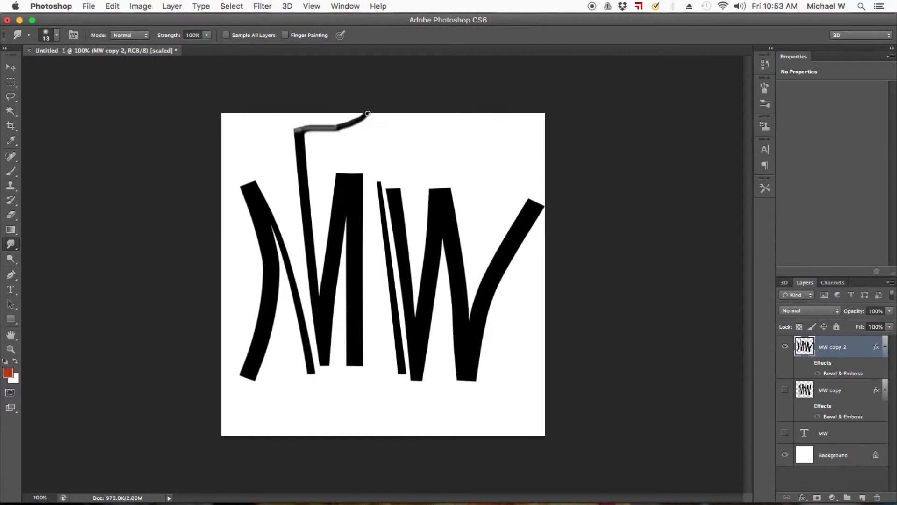
pyautogui.hotkey('ctrl', 'z')
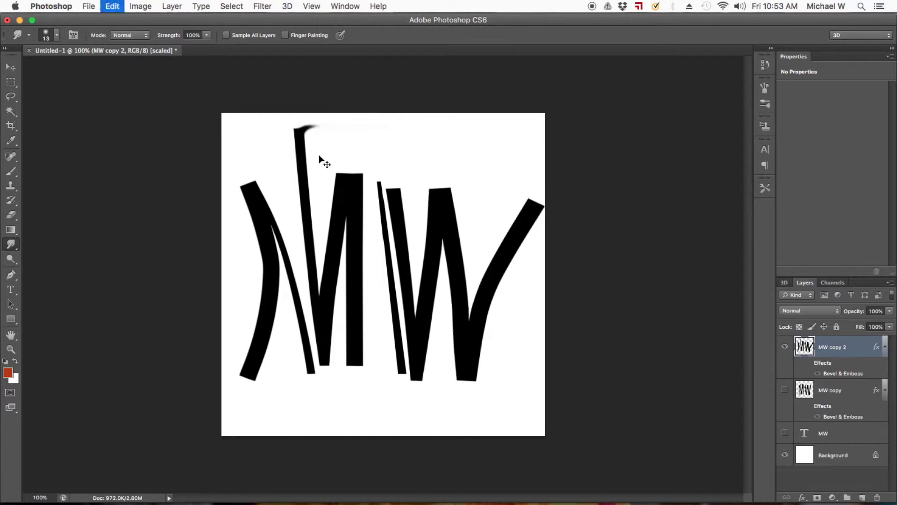
# Step: Set the Smudge tool to 50% strength and 35 px, and smudge the M's lower-left foot down and right
pyautogui.click(193, 35)
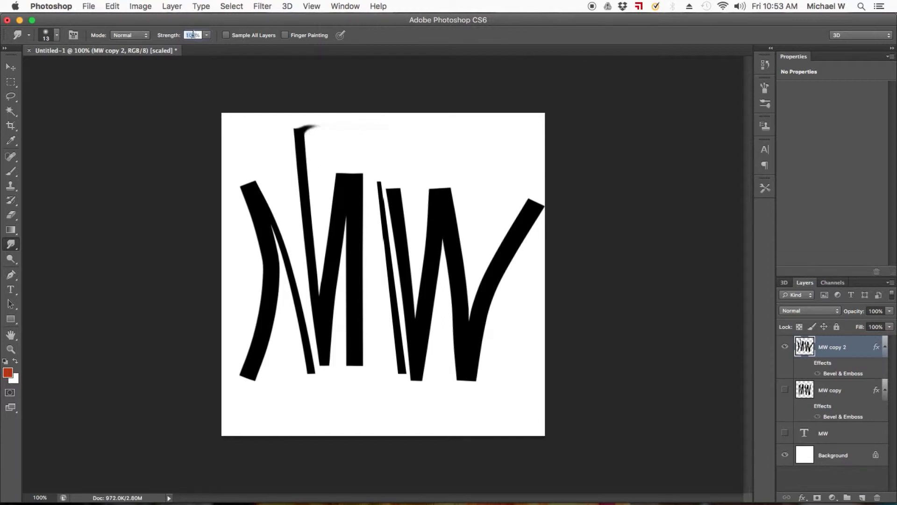
pyautogui.write('50')
pyautogui.click(51, 36)
pyautogui.click(93, 54)
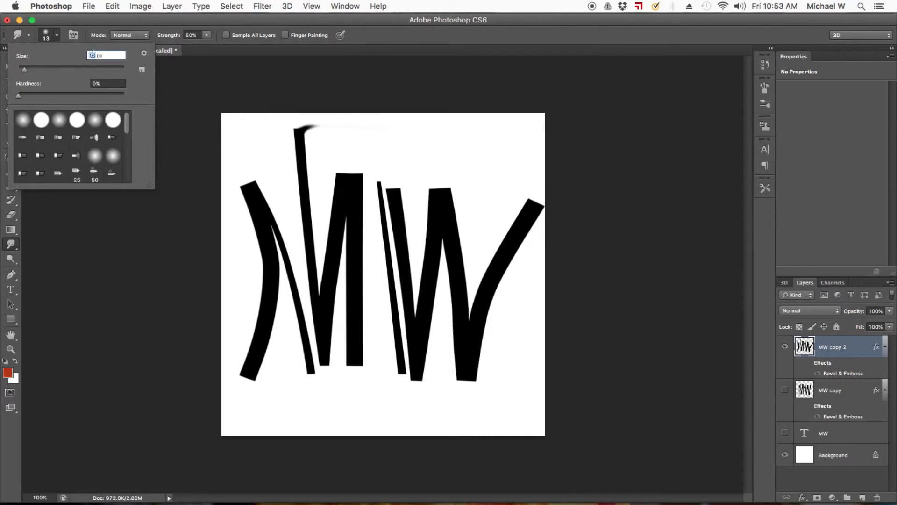
pyautogui.write('35')
pyautogui.press('Return')
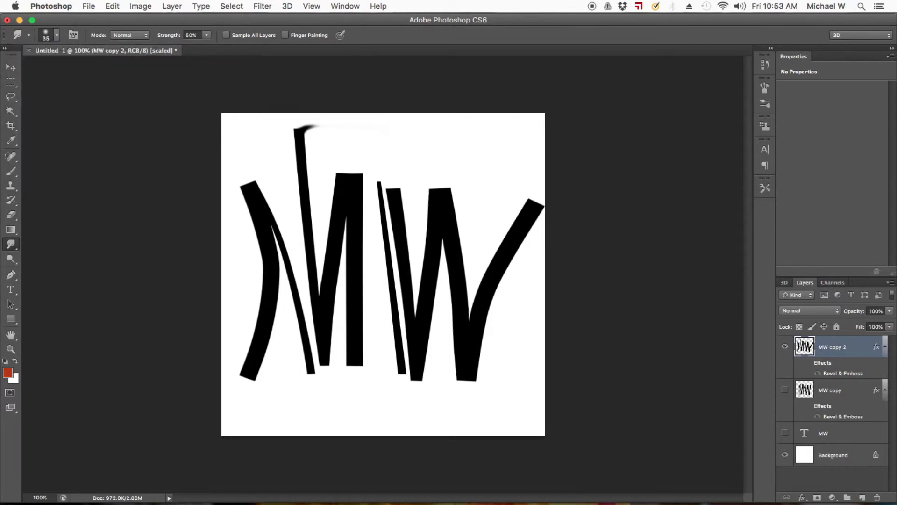
pyautogui.moveTo(245, 370); pyautogui.dragTo(271, 414)
pyautogui.moveTo(251, 376); pyautogui.dragTo(271, 416)
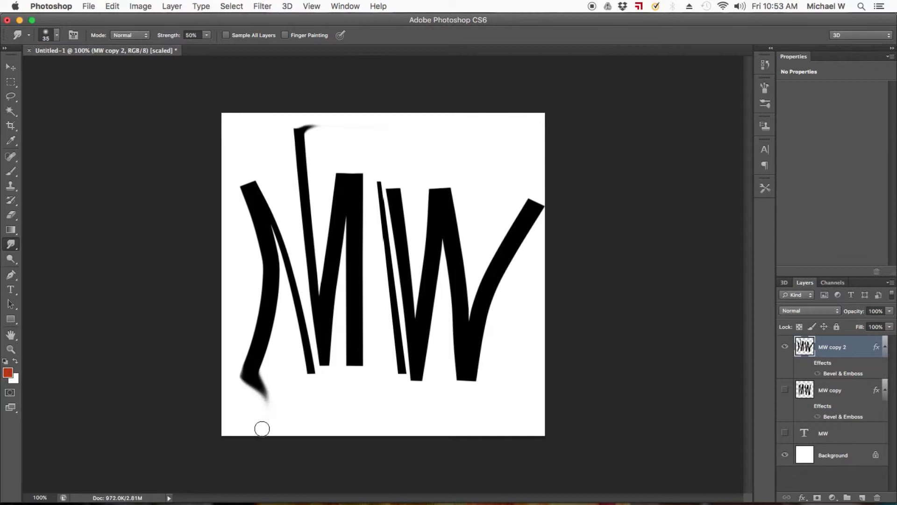
# Step: Smudge the W's upper-right tip up and to the left into a pointed, curved end
pyautogui.moveTo(531, 207); pyautogui.dragTo(515, 167)
pyautogui.moveTo(531, 200); pyautogui.dragTo(491, 150)
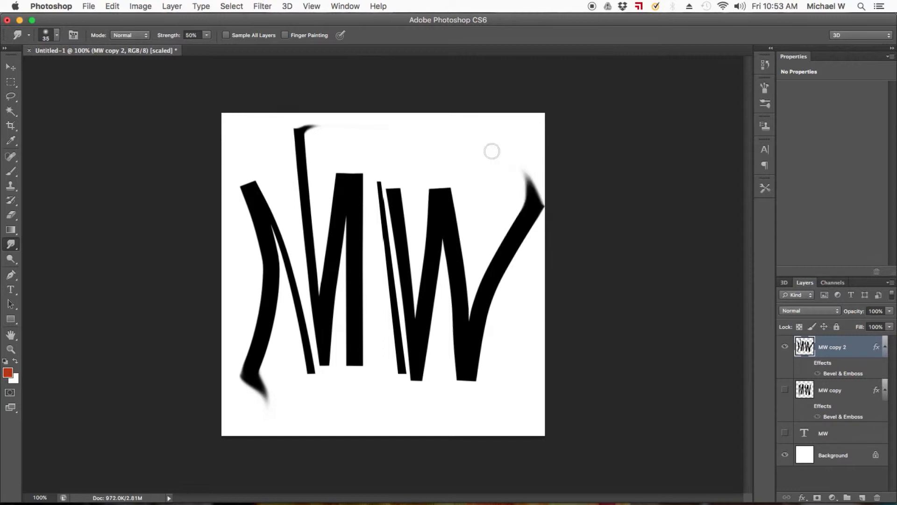
pyautogui.moveTo(531, 201)
pyautogui.mouseDown()
pyautogui.moveTo(520, 174)
pyautogui.moveTo(475, 154)
pyautogui.mouseUp()
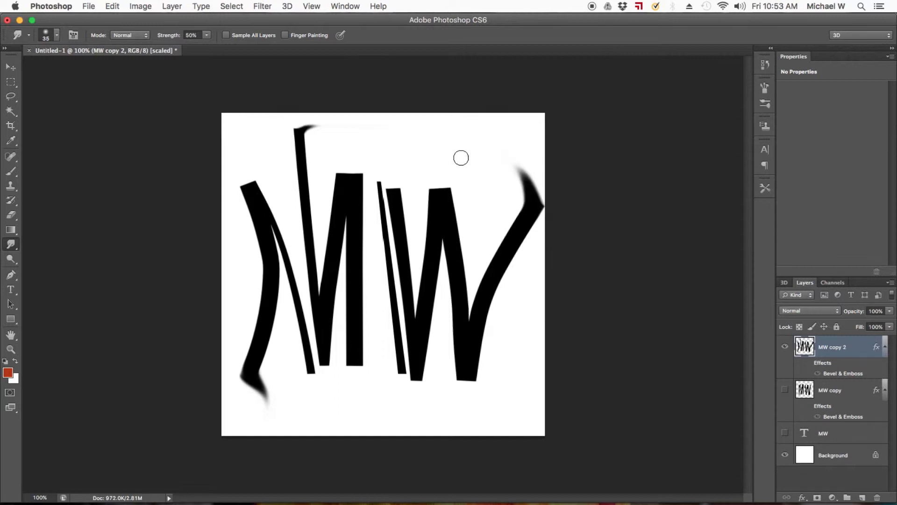
# Step: Try smudging the M's upper-left tip upward with the brush hardness set to 100%
pyautogui.click(46, 37)
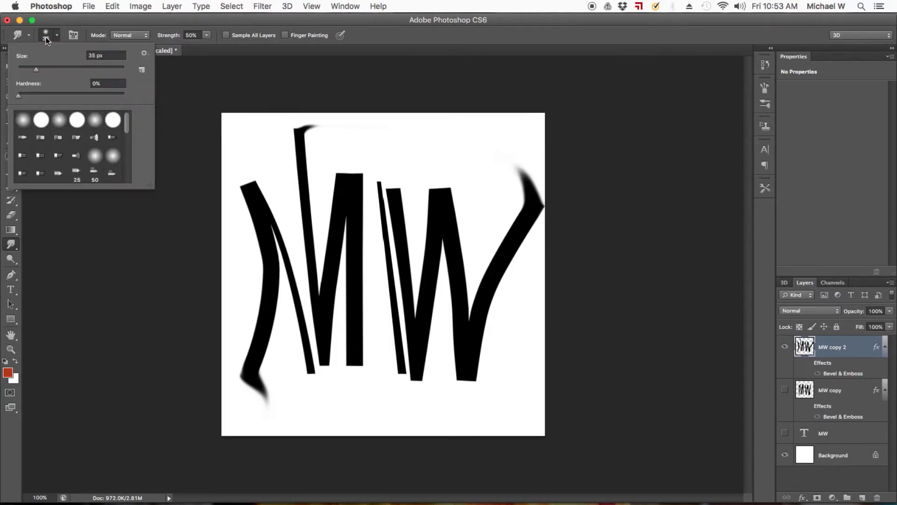
pyautogui.moveTo(19, 96); pyautogui.dragTo(138, 98)
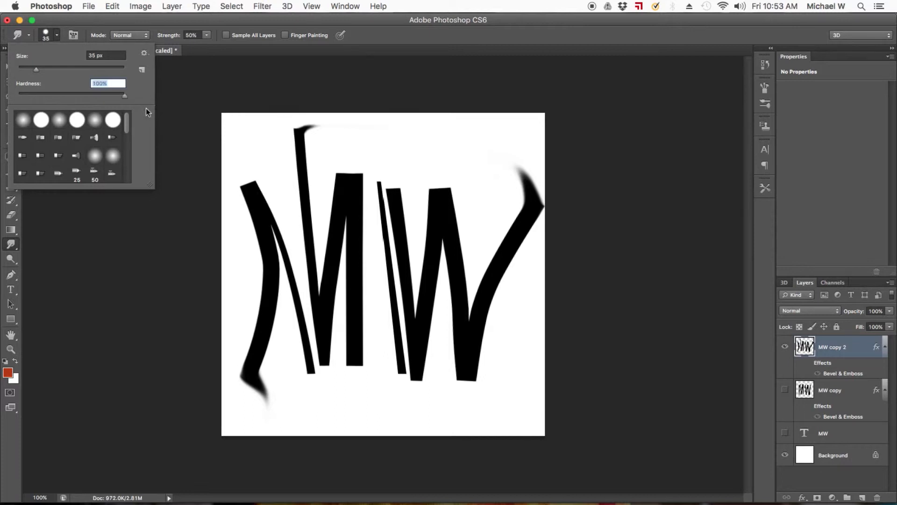
pyautogui.moveTo(248, 189)
pyautogui.mouseDown()
pyautogui.moveTo(258, 136)
pyautogui.moveTo(237, 125)
pyautogui.moveTo(254, 181)
pyautogui.moveTo(250, 141)
pyautogui.moveTo(220, 132)
pyautogui.mouseUp()
pyautogui.click(46, 38)
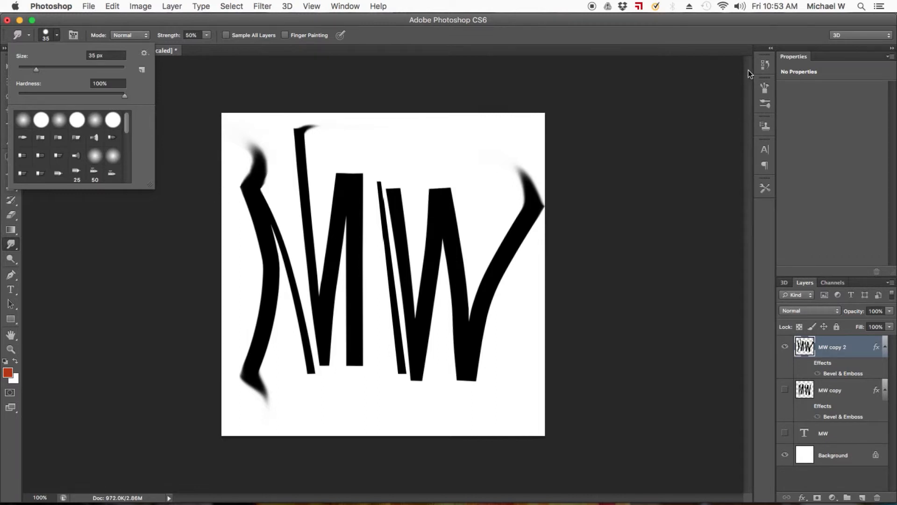
# Step: Revert the document history to the state just before the M's upper-left tip was smudged
pyautogui.click(765, 66)
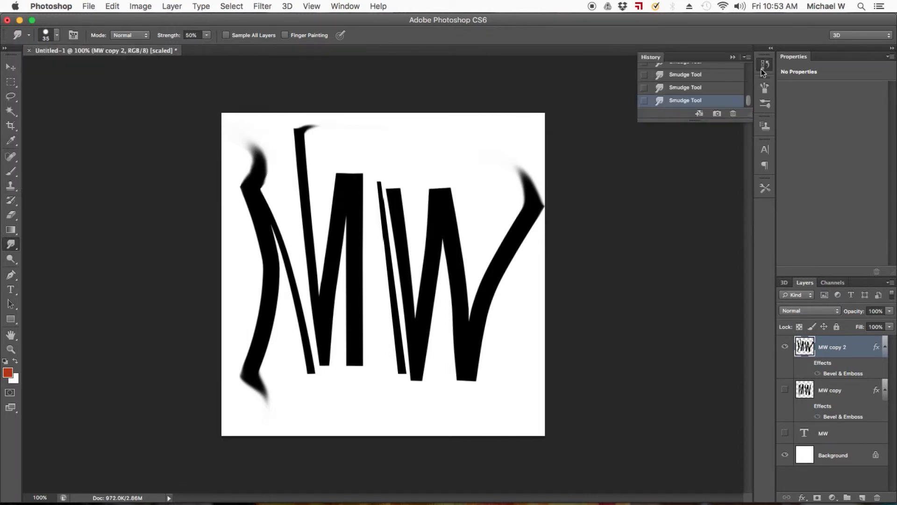
pyautogui.moveTo(752, 121); pyautogui.dragTo(751, 304)
pyautogui.click(686, 271)
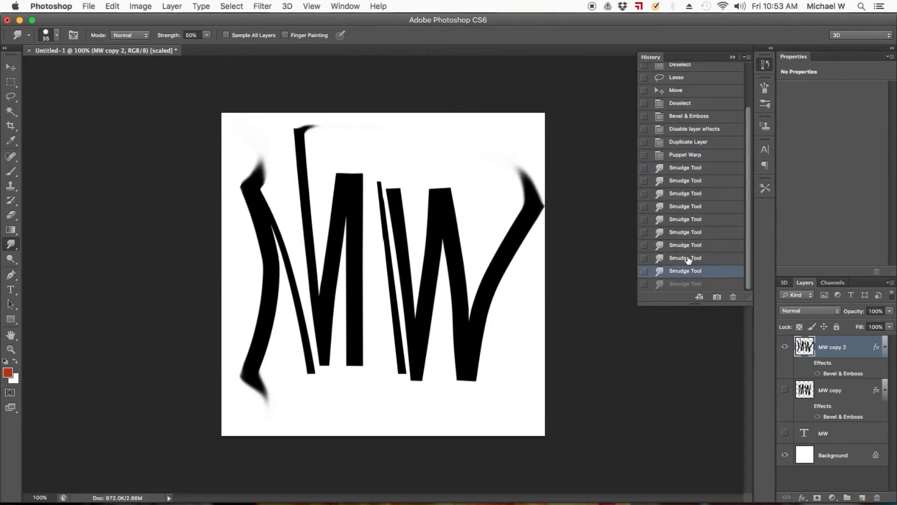
pyautogui.click(687, 258)
pyautogui.click(689, 247)
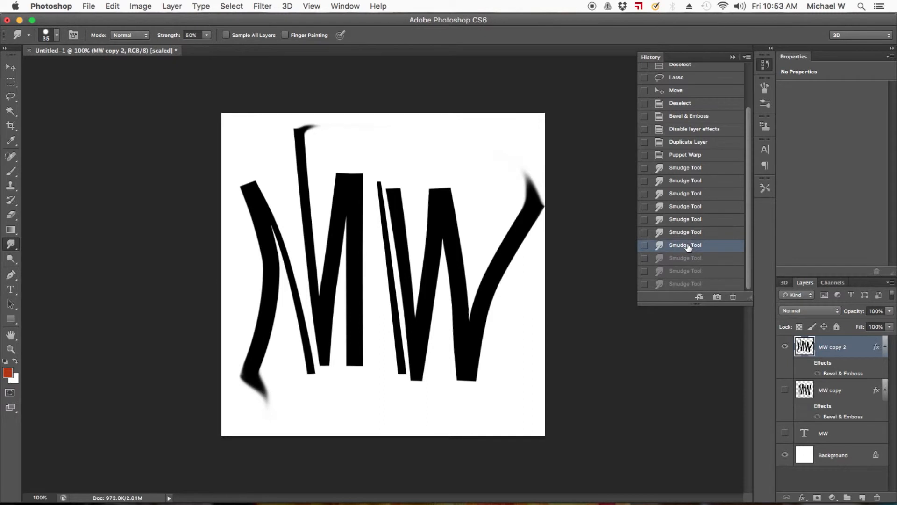
pyautogui.click(689, 257)
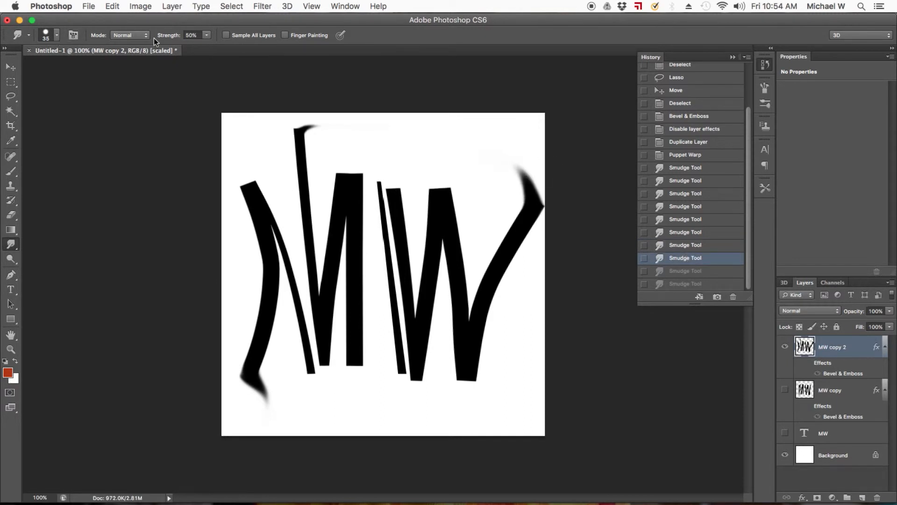
# Step: Set the Smudge brush hardness to 0% and smudge the M's upper-left tip up and to the left
pyautogui.click(47, 39)
pyautogui.moveTo(36, 93); pyautogui.dragTo(14, 95)
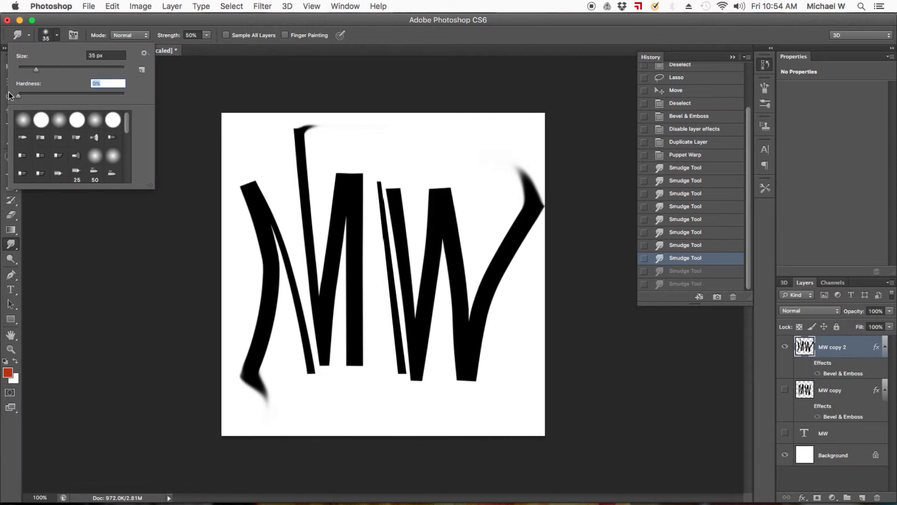
pyautogui.moveTo(256, 199)
pyautogui.mouseDown()
pyautogui.moveTo(259, 160)
pyautogui.moveTo(234, 128)
pyautogui.mouseUp()
pyautogui.moveTo(251, 186); pyautogui.dragTo(234, 134)
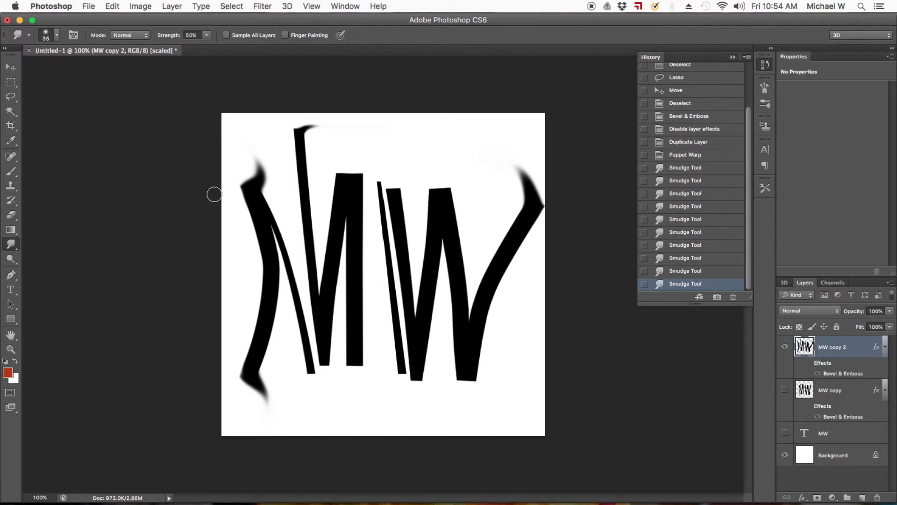
# Step: Hide the MW copy 2 layer, then select the MW copy layer and make it visible
pyautogui.click(11, 67)
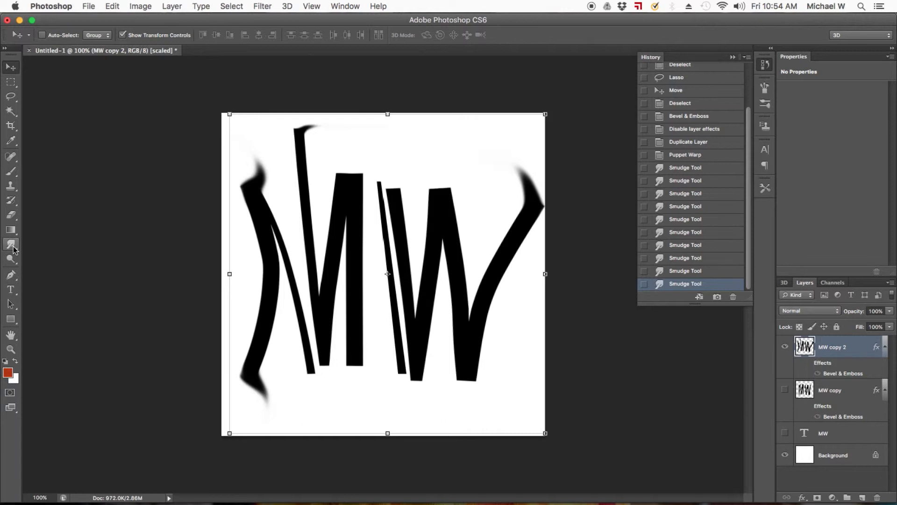
pyautogui.click(786, 347)
pyautogui.click(841, 396)
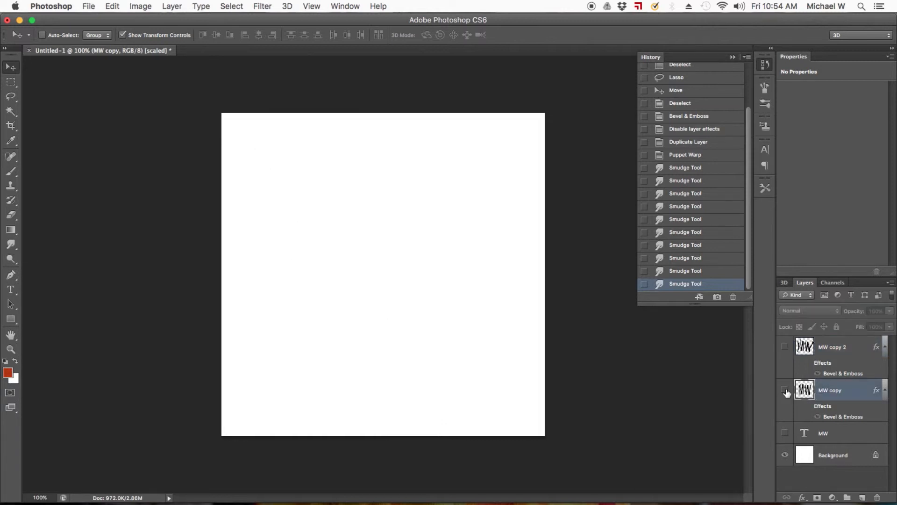
pyautogui.click(785, 390)
# Step: Duplicate the MW copy layer as MW copy 3 and move the duplicate above MW copy 2 in the layer stack
pyautogui.rightClick(829, 394)
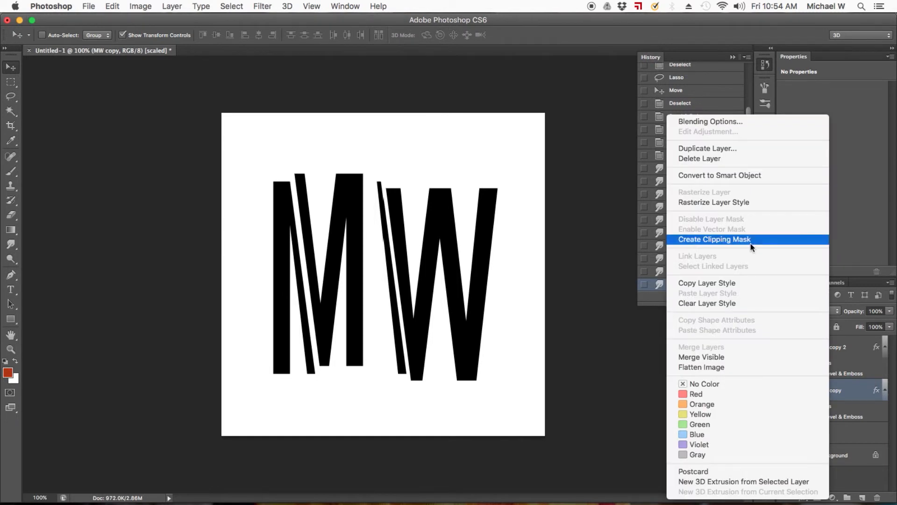
pyautogui.click(716, 148)
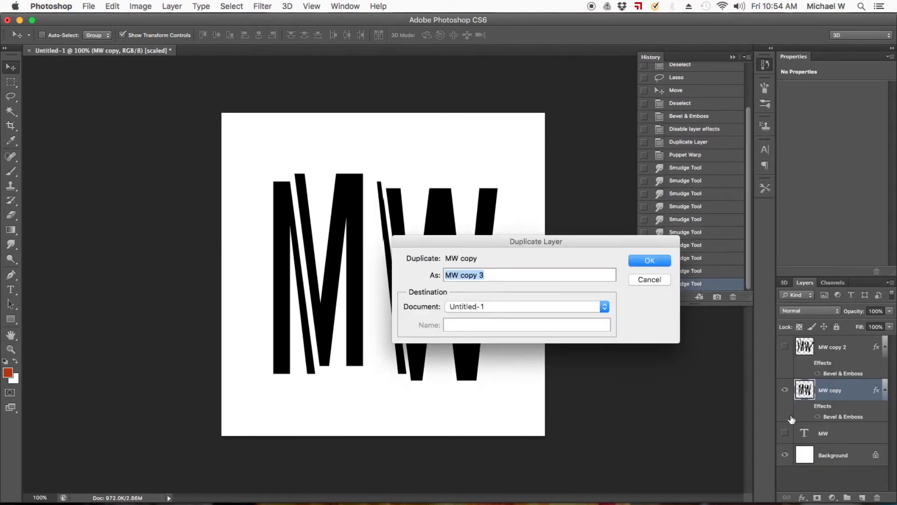
pyautogui.click(649, 260)
pyautogui.moveTo(808, 390); pyautogui.dragTo(818, 338)
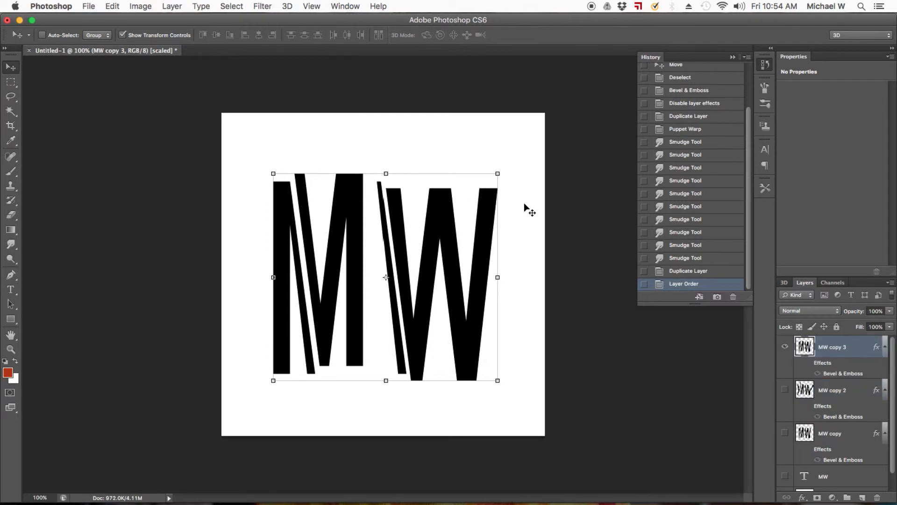
# Step: Create a 3D extrusion from the MW copy 3 layer and orbit the camera to a raised, angled view of the letters
pyautogui.click(287, 6)
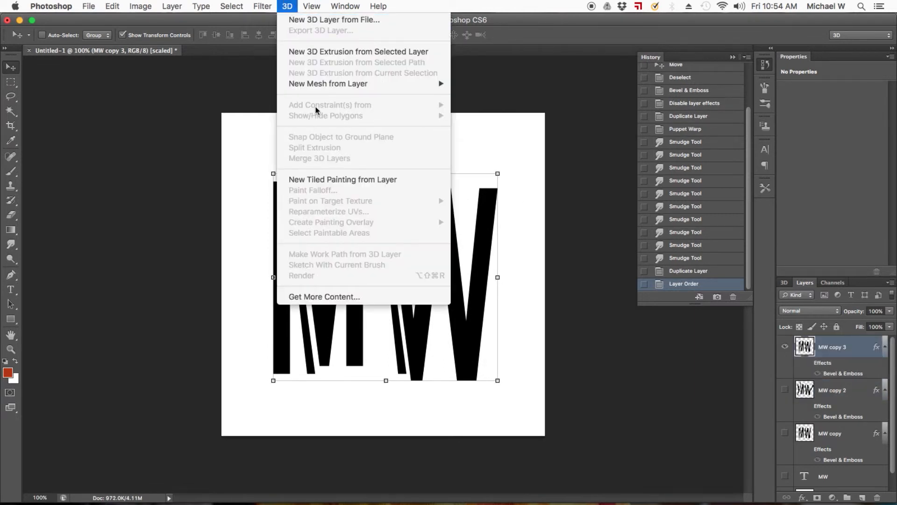
pyautogui.click(320, 53)
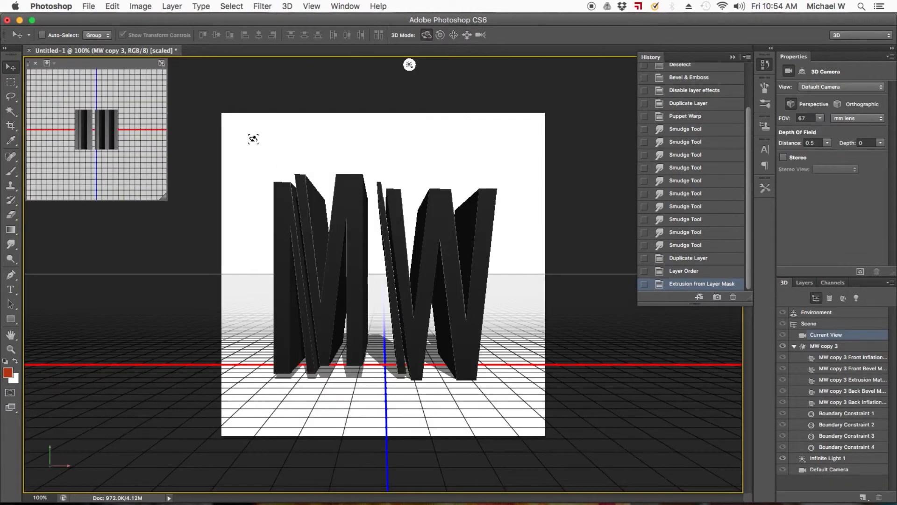
pyautogui.moveTo(252, 139); pyautogui.dragTo(265, 146)
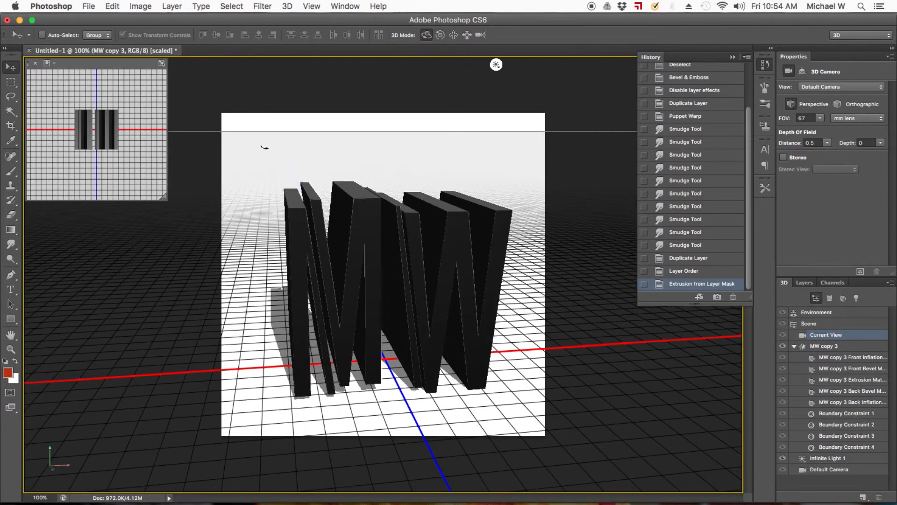
# Step: Redirect the infinite light so the letters cast their shadows to the left across the ground
pyautogui.click(496, 65)
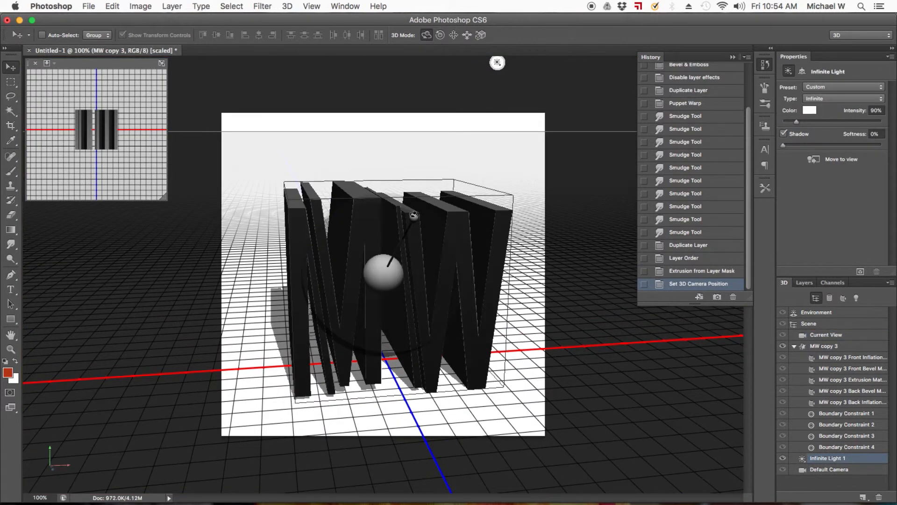
pyautogui.moveTo(415, 216); pyautogui.dragTo(476, 263)
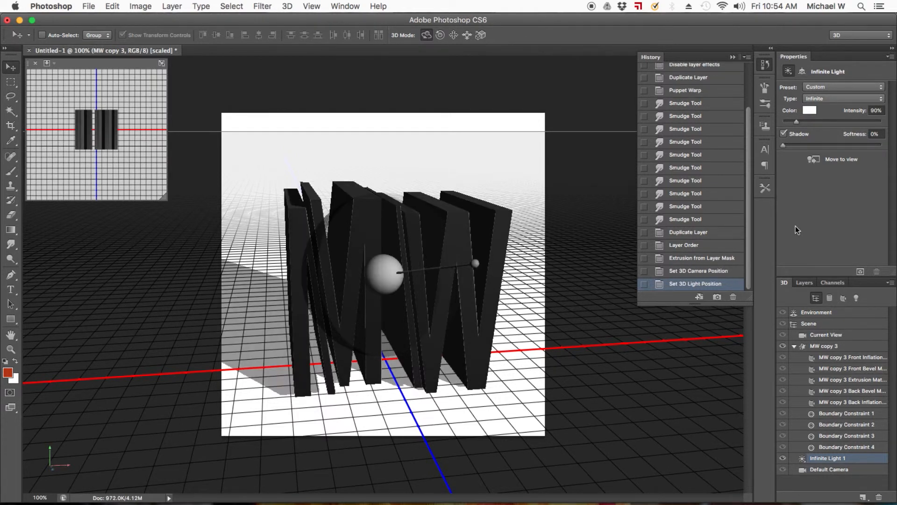
# Step: Rotate the MW copy 3 mesh slightly about its vertical axis and set its extrusion depth to 114
pyautogui.click(822, 347)
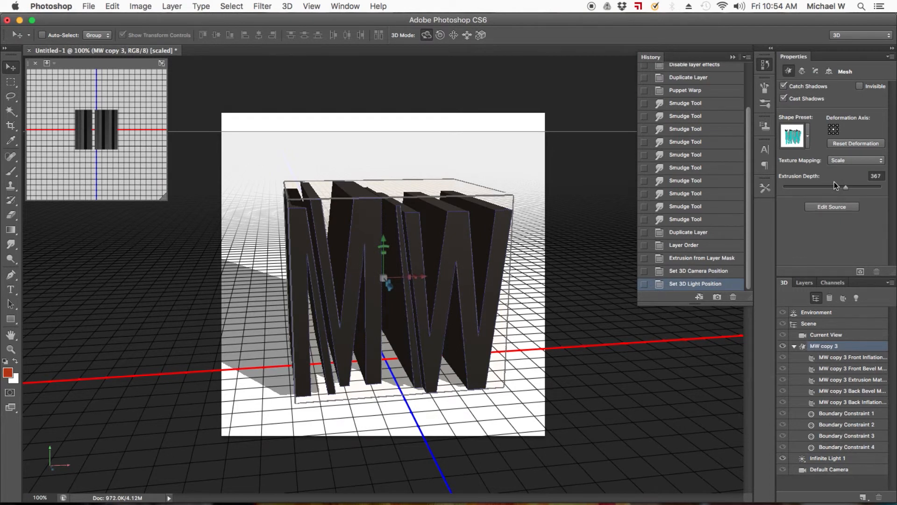
pyautogui.moveTo(846, 187); pyautogui.dragTo(840, 188)
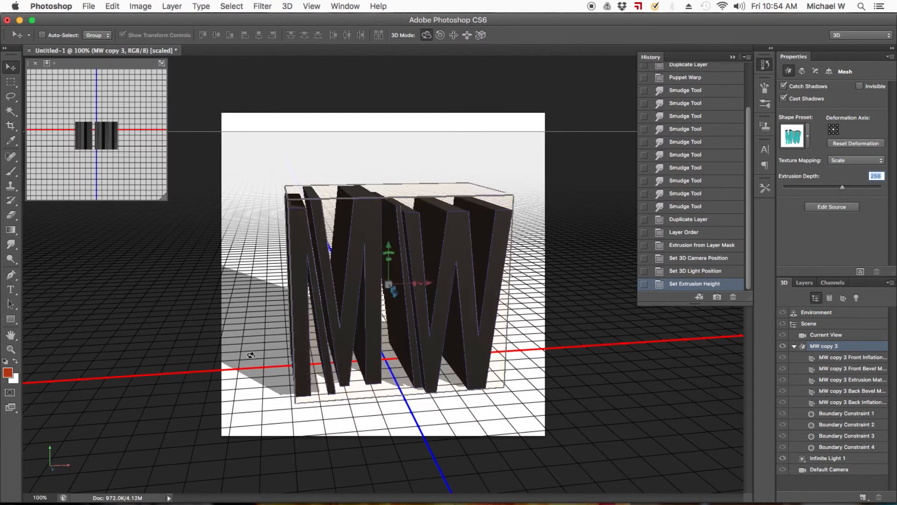
pyautogui.moveTo(243, 357); pyautogui.dragTo(261, 362)
pyautogui.moveTo(846, 187); pyautogui.dragTo(836, 187)
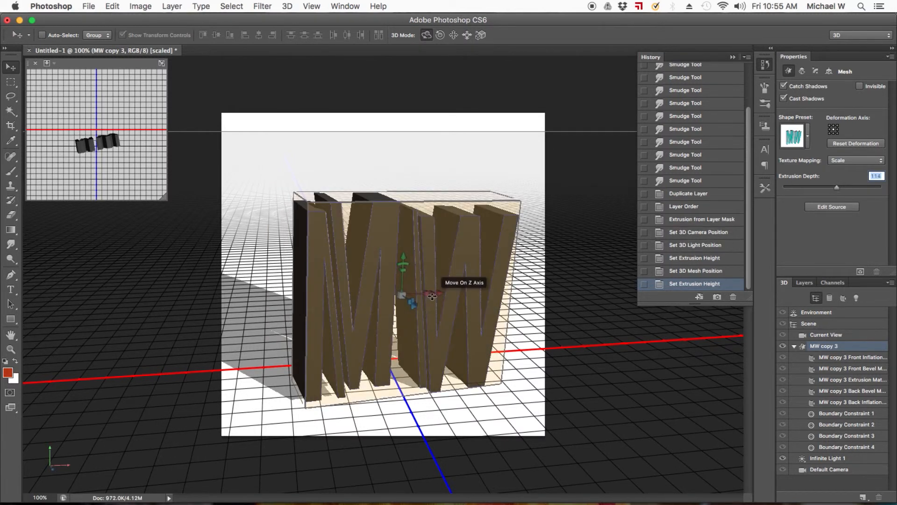
# Step: Reposition the MW copy 3 mesh near the scene's centre and tilt it so the letters lean to the left
pyautogui.moveTo(432, 295); pyautogui.dragTo(392, 246)
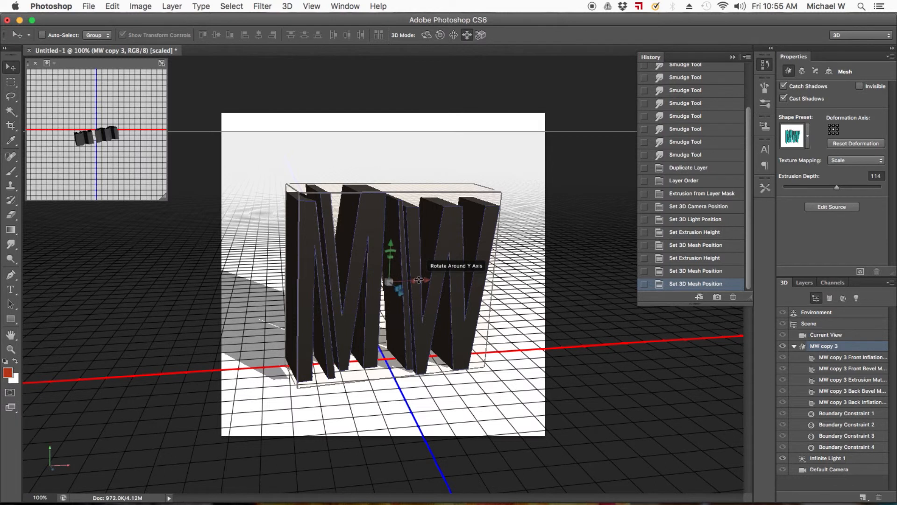
pyautogui.moveTo(427, 280); pyautogui.dragTo(394, 280)
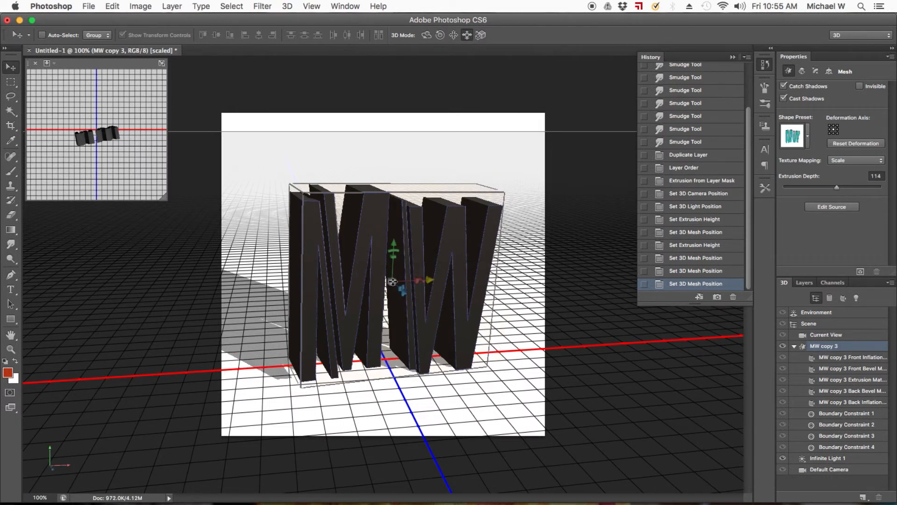
pyautogui.click(439, 35)
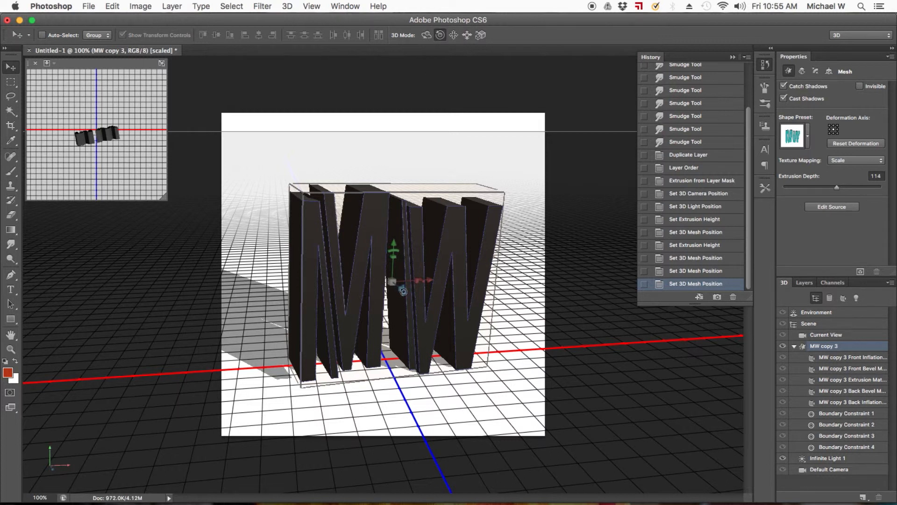
pyautogui.moveTo(405, 293); pyautogui.dragTo(318, 303)
# Step: Apply the blue fabric material preset to the MW copy 3 Front Inflation Material
pyautogui.moveTo(776, 365); pyautogui.dragTo(797, 365)
pyautogui.click(837, 359)
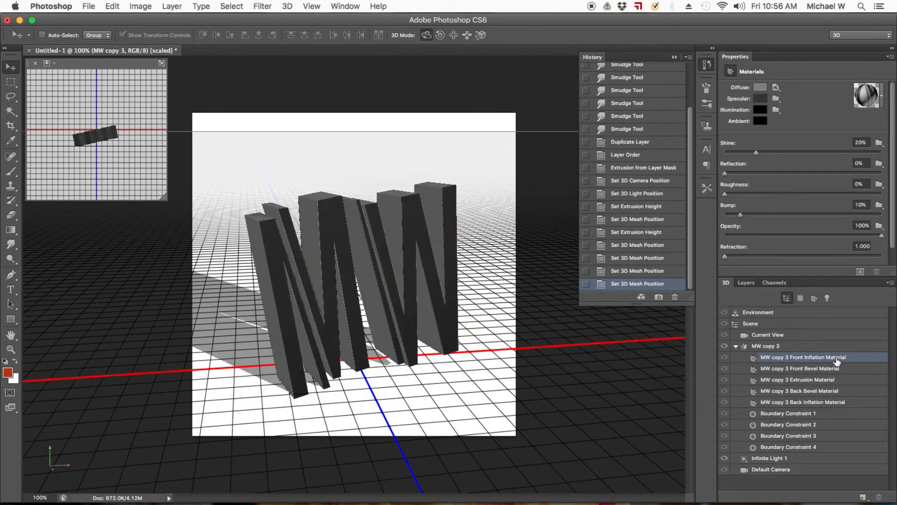
pyautogui.click(882, 96)
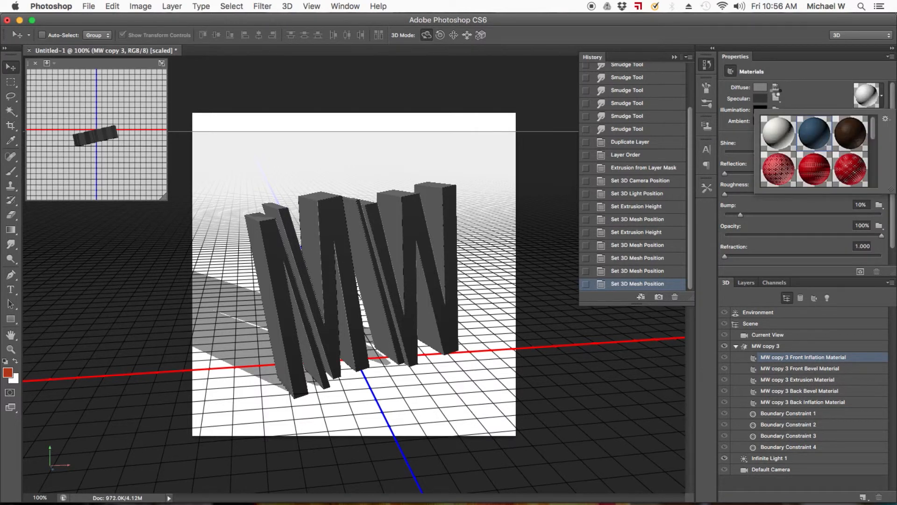
pyautogui.click(776, 88)
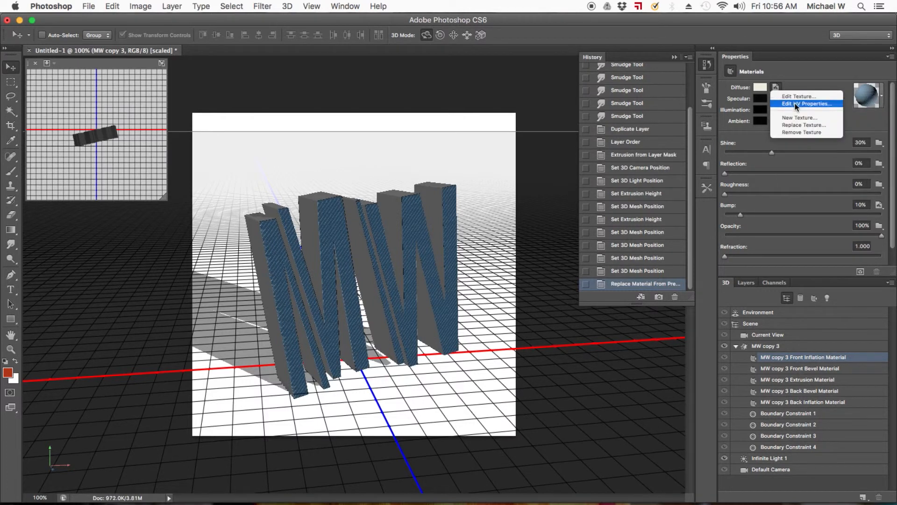
pyautogui.click(799, 117)
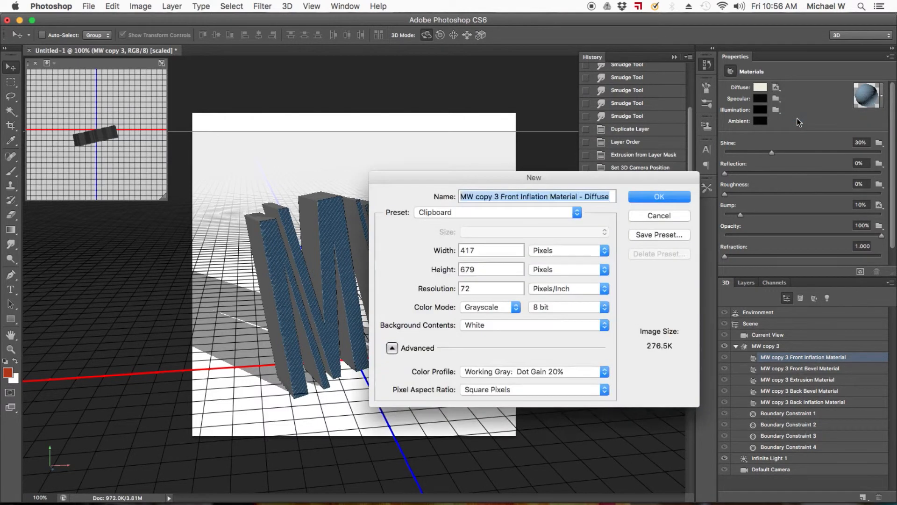
pyautogui.click(659, 215)
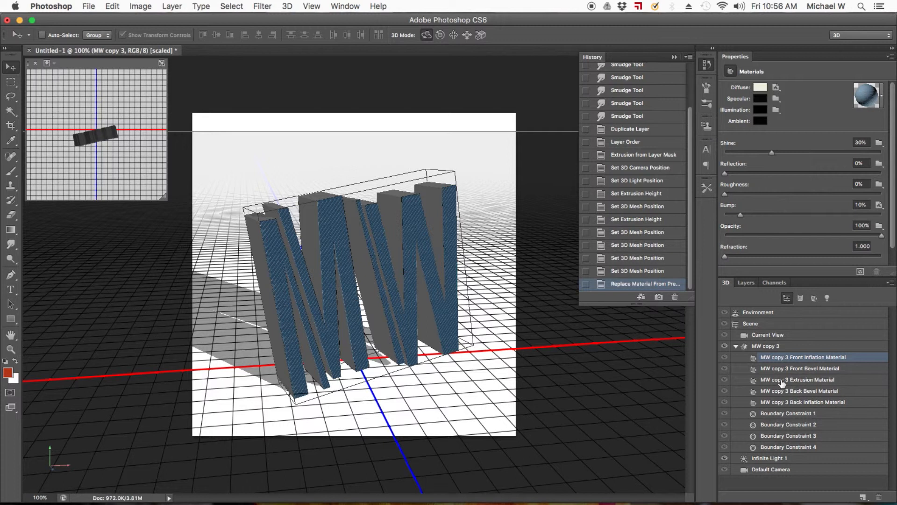
# Step: Apply the solid-looking red textured material preset to the MW copy 3 Extrusion Material on the letters' sides
pyautogui.click(817, 381)
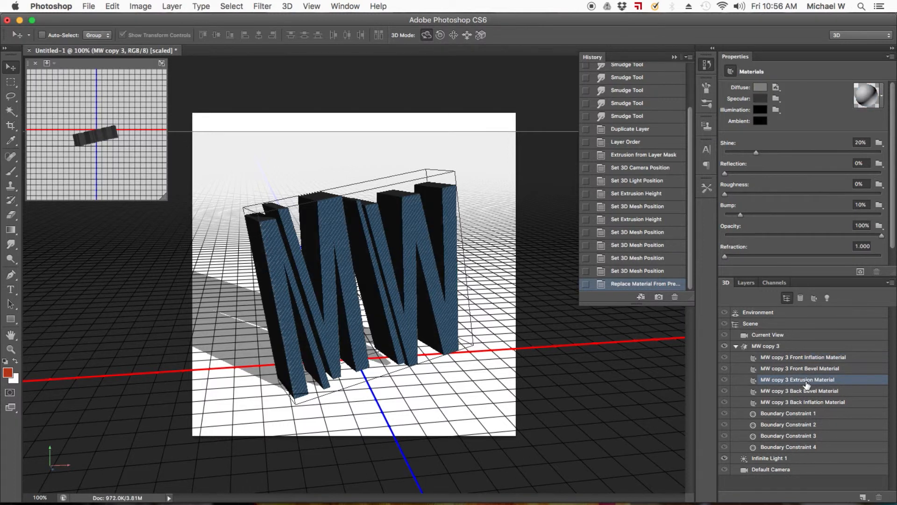
pyautogui.click(882, 97)
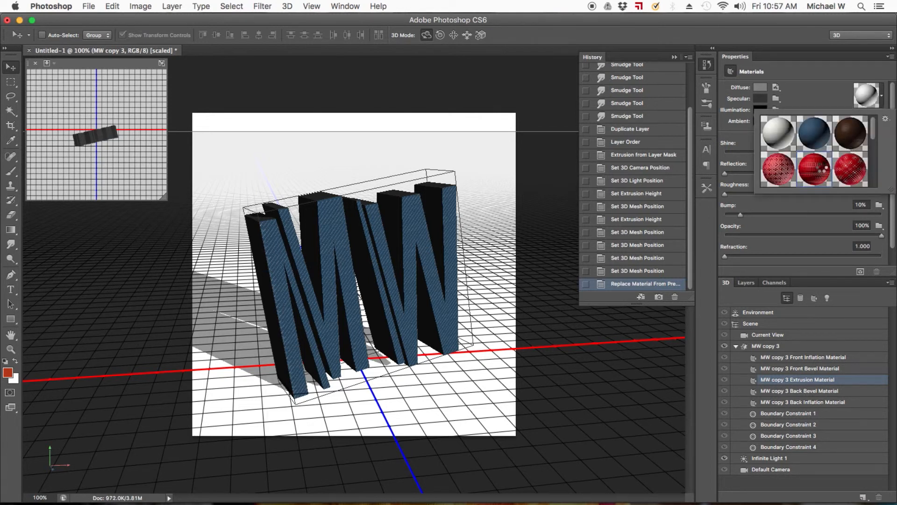
pyautogui.click(822, 171)
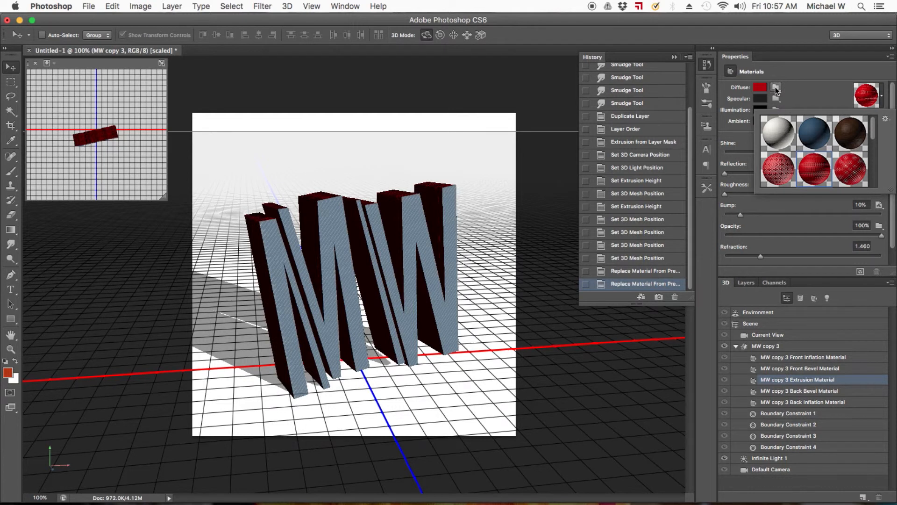
# Step: Add a new spot light to the 3D scene and review its settings alongside those of the infinite light
pyautogui.click(863, 498)
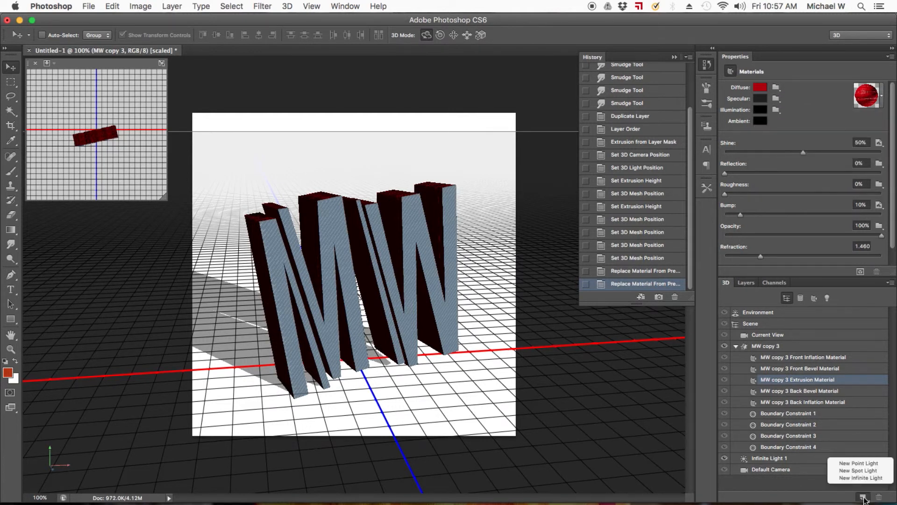
pyautogui.click(861, 470)
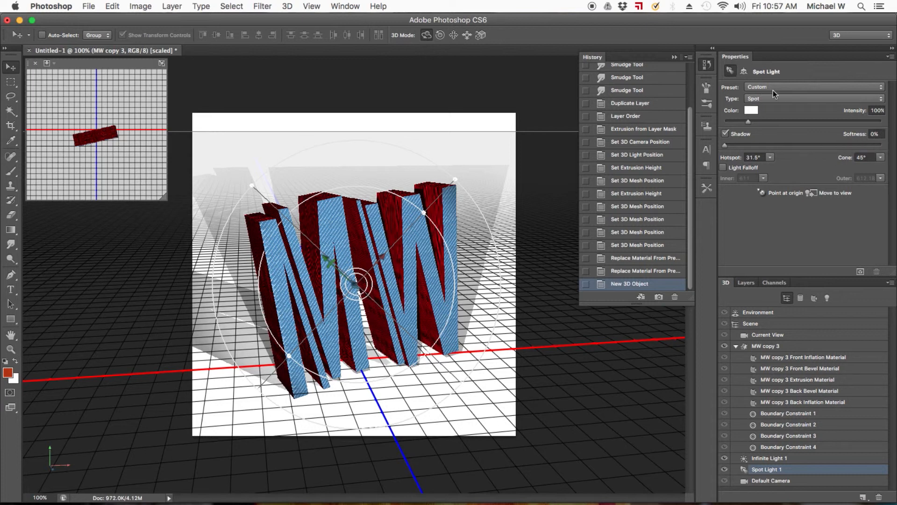
pyautogui.click(736, 346)
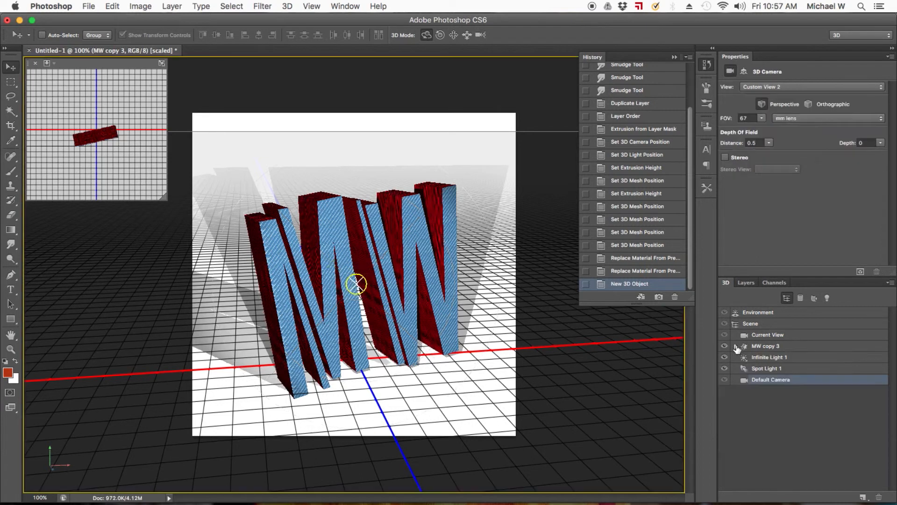
pyautogui.click(764, 369)
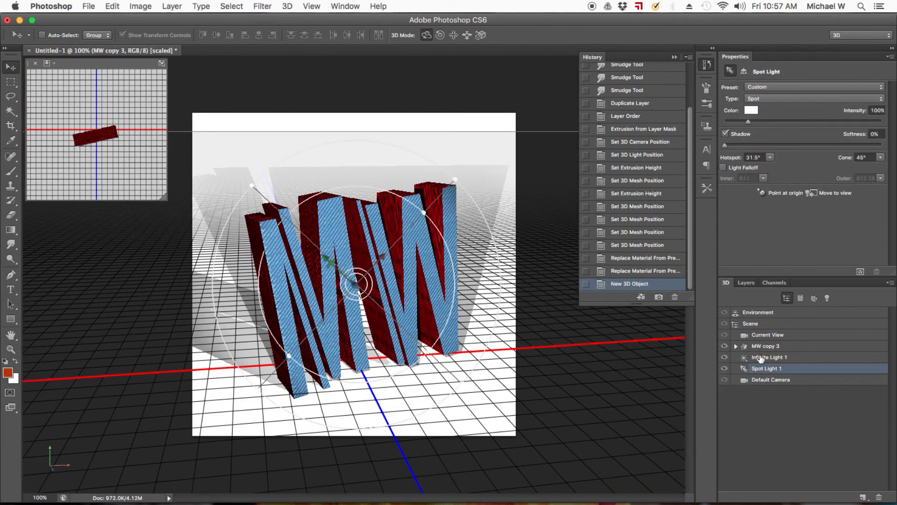
pyautogui.click(768, 357)
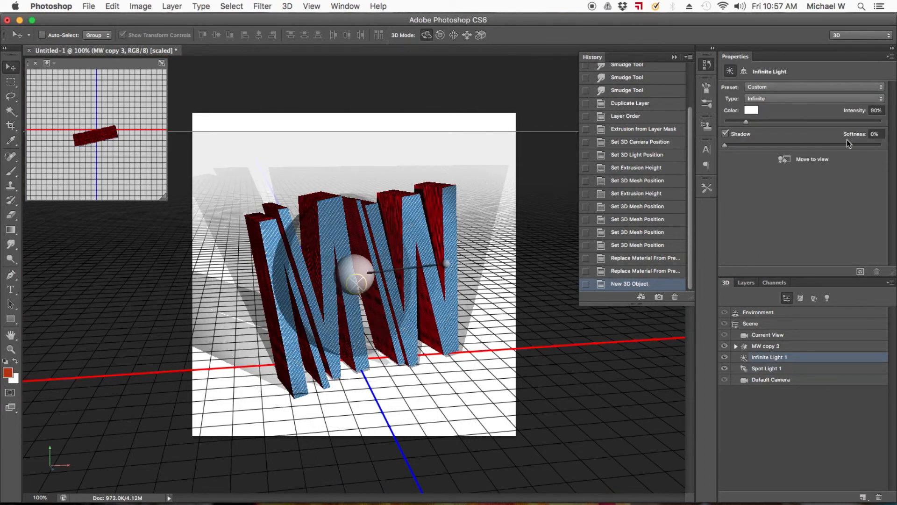
pyautogui.click(759, 368)
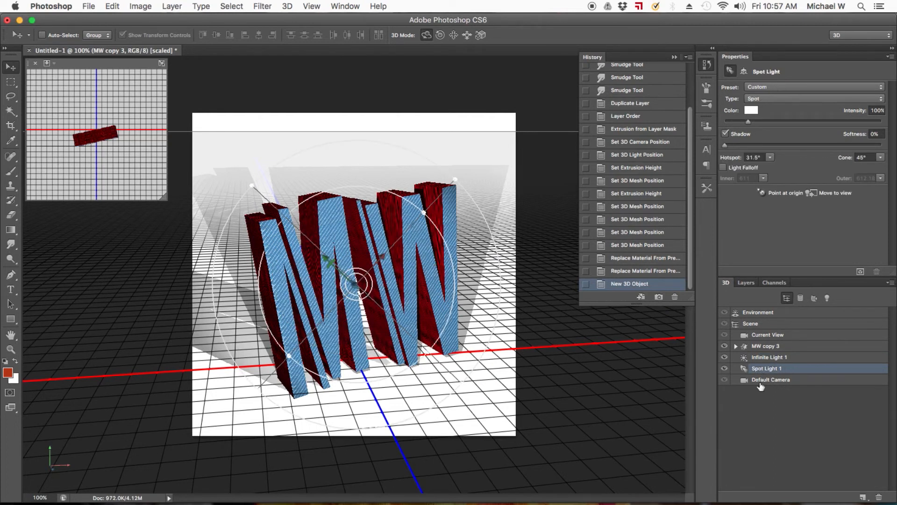
# Step: Try the twist and taper deformations on the MW copy 3 mesh, returning them to 0° and 100%
pyautogui.click(762, 347)
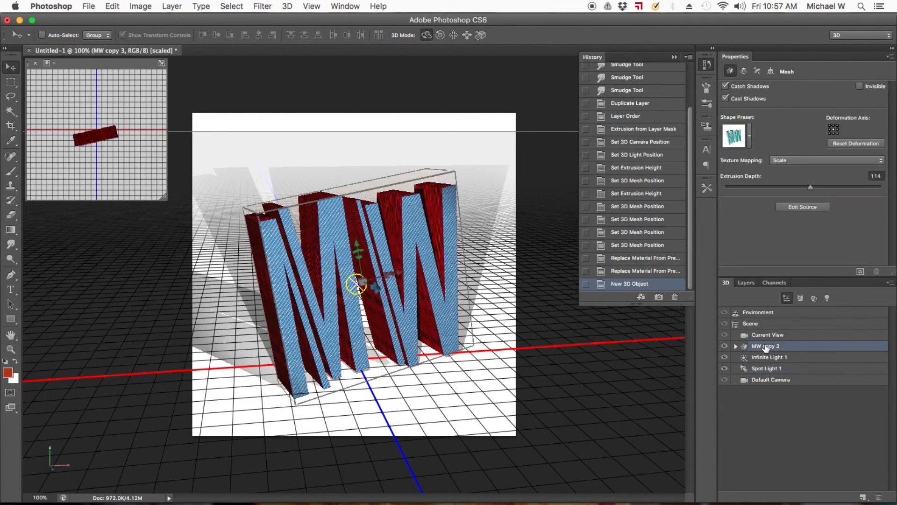
pyautogui.click(744, 71)
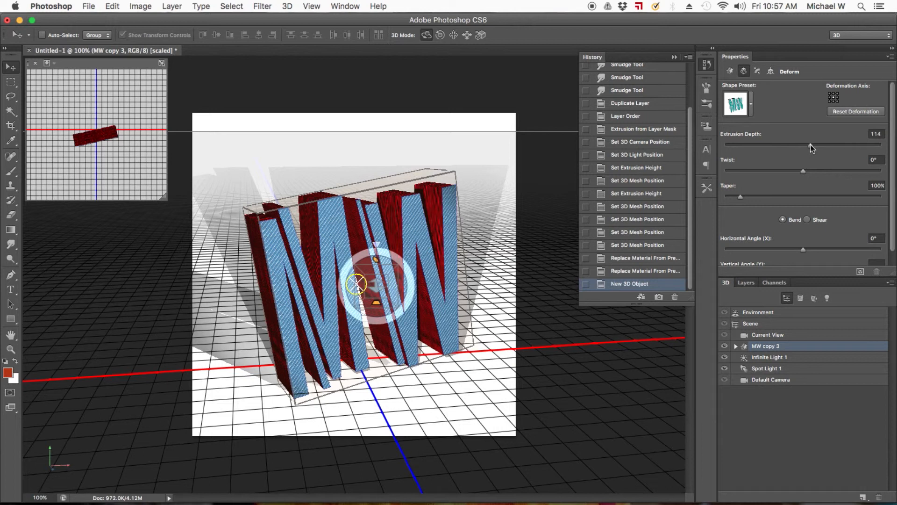
pyautogui.moveTo(805, 172); pyautogui.dragTo(803, 171)
pyautogui.moveTo(744, 197); pyautogui.dragTo(741, 197)
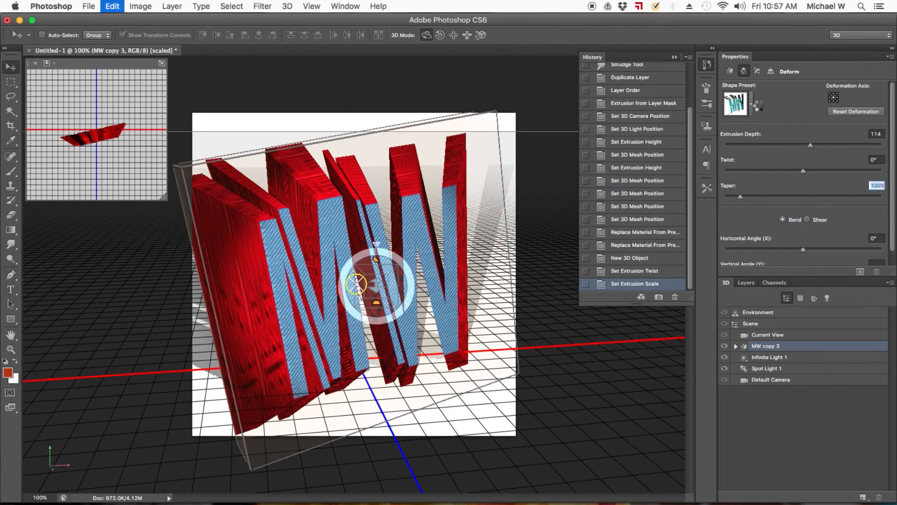
# Step: Try the Inflate shape preset on the MW copy 3 mesh, and replace it with the preset that flares the extrusion with a 150% taper
pyautogui.click(751, 106)
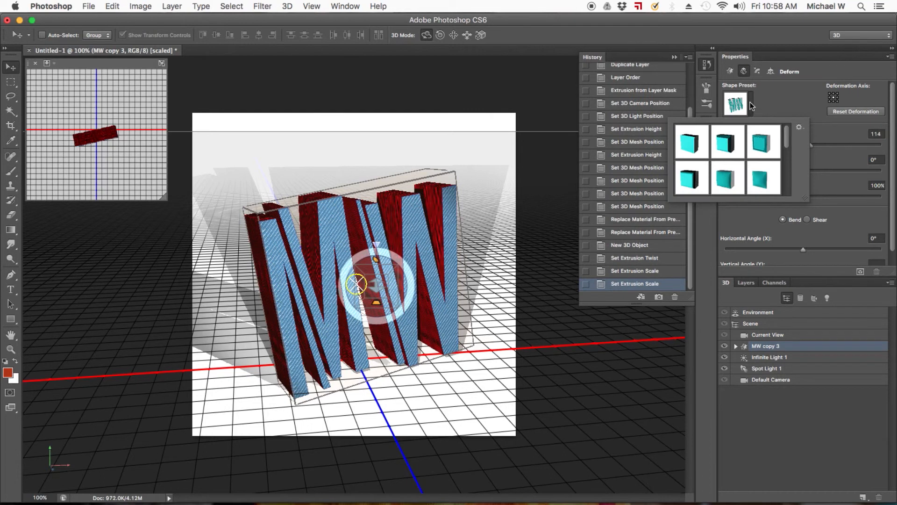
pyautogui.click(725, 180)
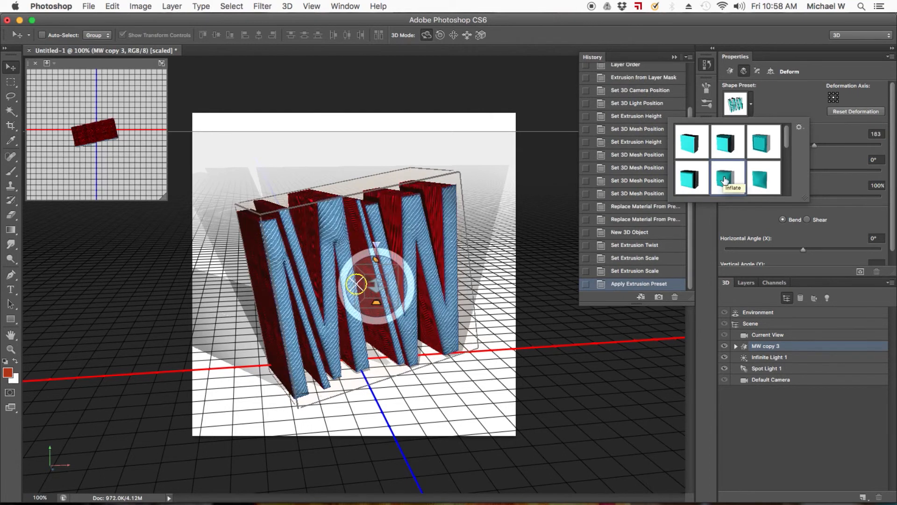
pyautogui.scroll(-1, 783, 146)
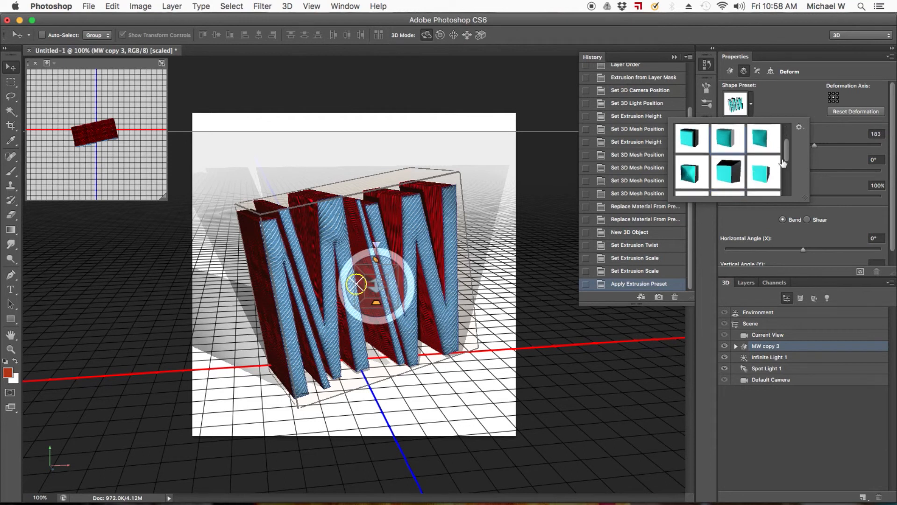
pyautogui.click(731, 174)
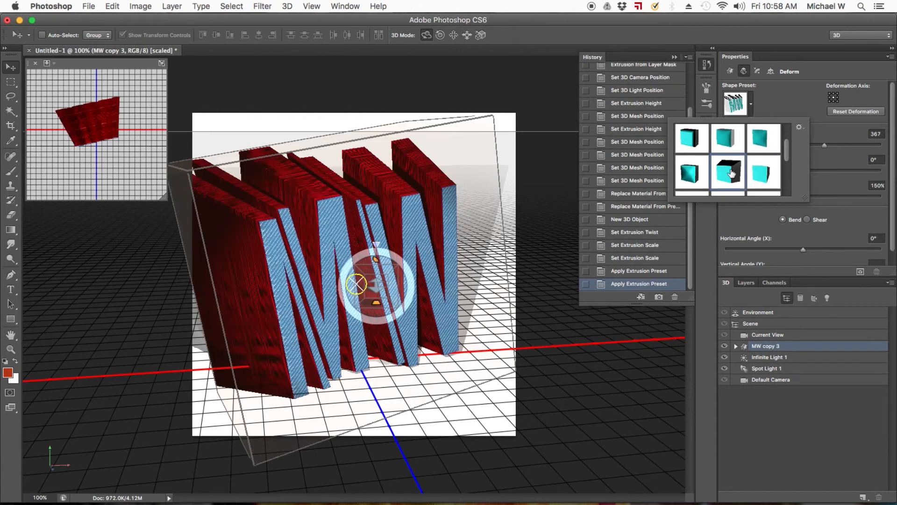
# Step: Replace the tapered shape on the MW copy 3 mesh with the first, plain straight extrusion shape preset
pyautogui.scroll(2, 785, 150)
pyautogui.click(695, 146)
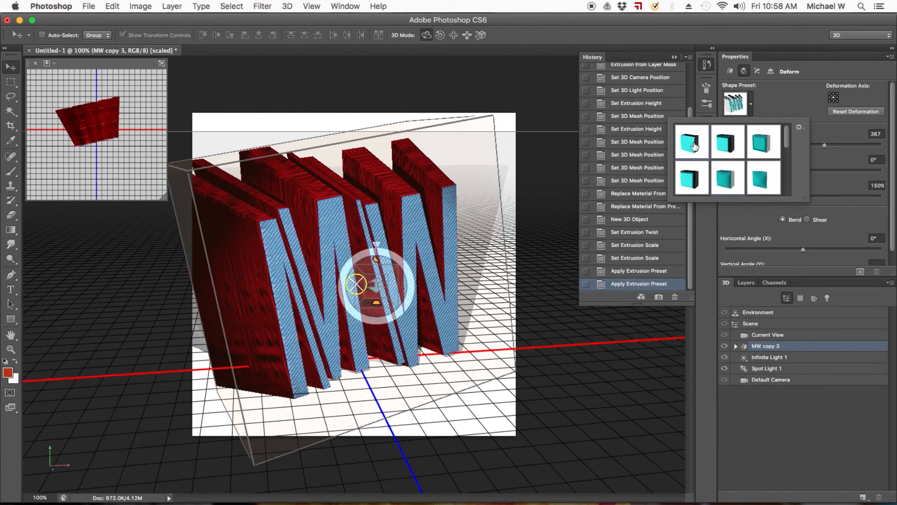
pyautogui.click(772, 109)
# Step: Try viewing the 3D scene through the Default Camera, and undo the camera change
pyautogui.click(762, 380)
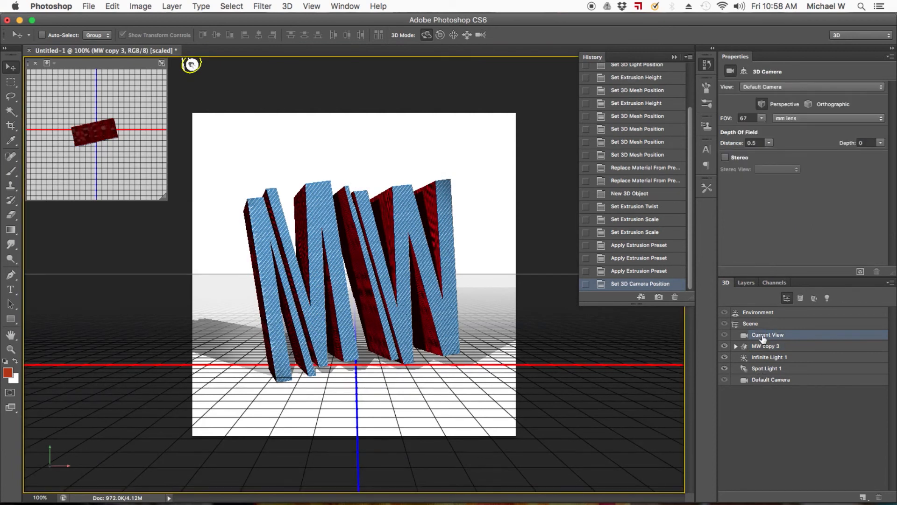
pyautogui.press('super+z')
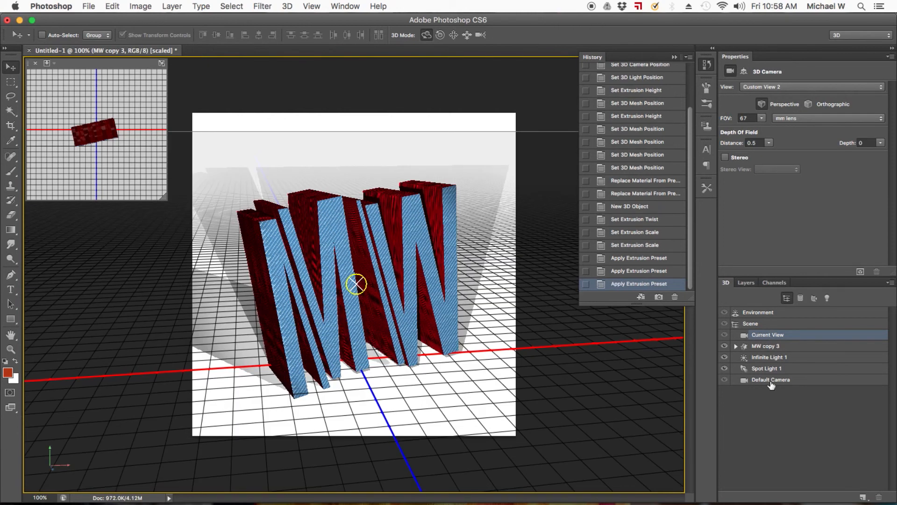
# Step: Try a 20 mm lens field of view on the Current View camera, and set it to 90 mm
pyautogui.click(747, 118)
pyautogui.write('20')
pyautogui.press('Return')
pyautogui.click(749, 117)
pyautogui.write('90')
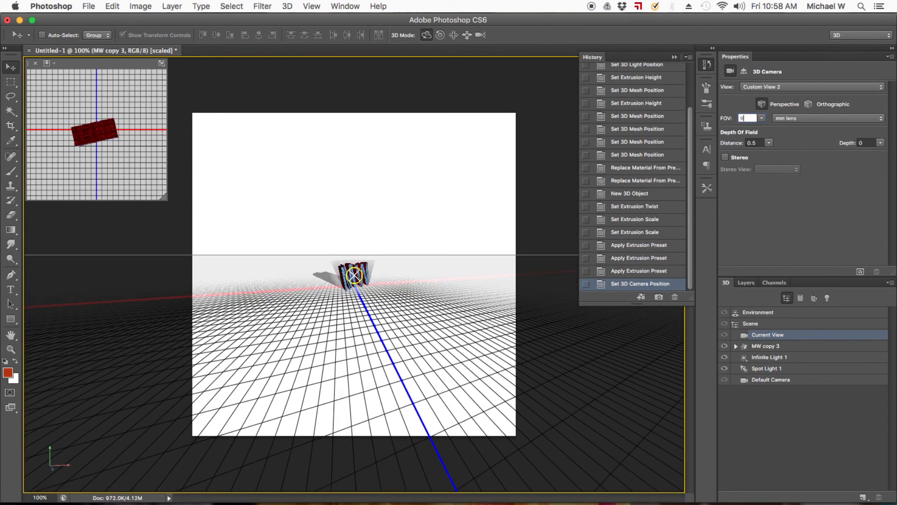
pyautogui.press('Return')
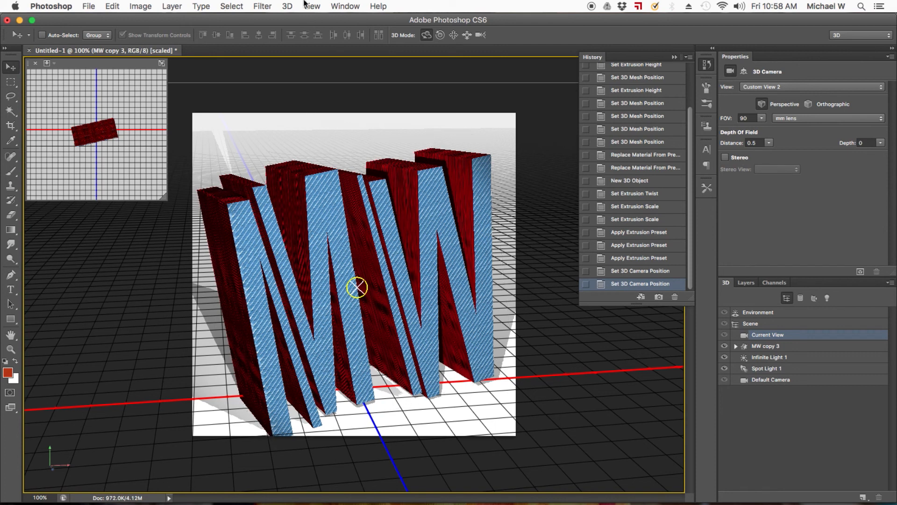
pyautogui.click(288, 5)
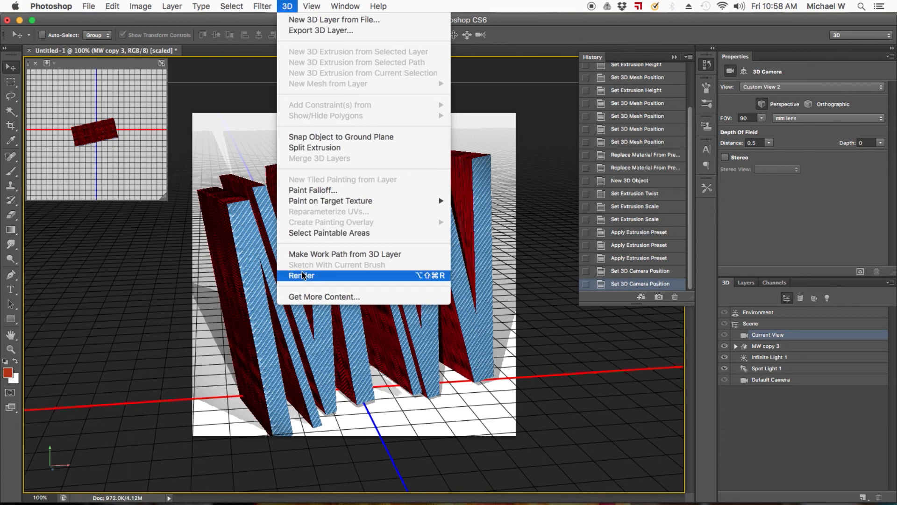
pyautogui.click(284, 4)
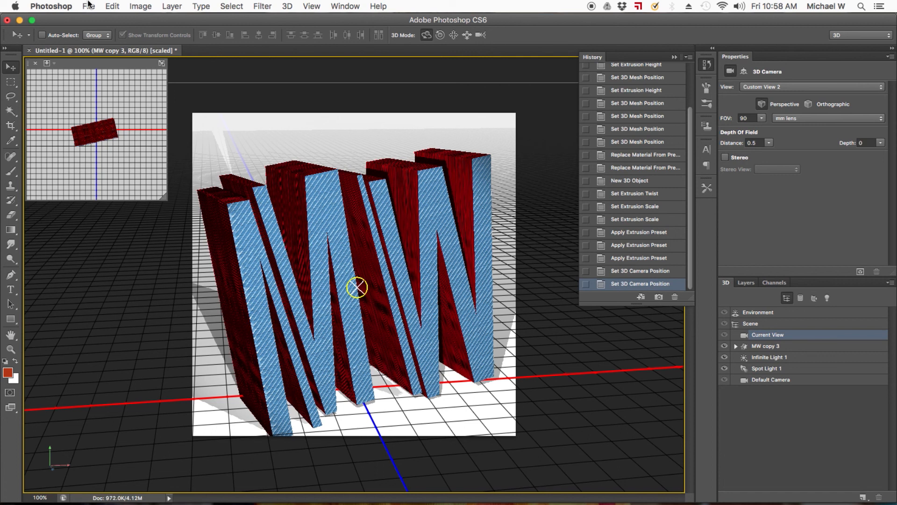
# Step: Start saving a copy of Untitled-1 to the Desktop with JPEG as the file format
pyautogui.click(89, 6)
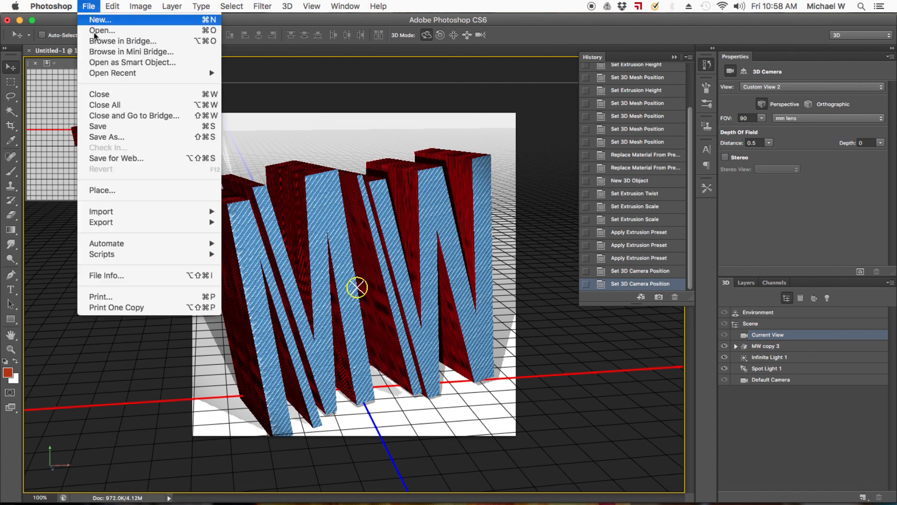
pyautogui.click(109, 136)
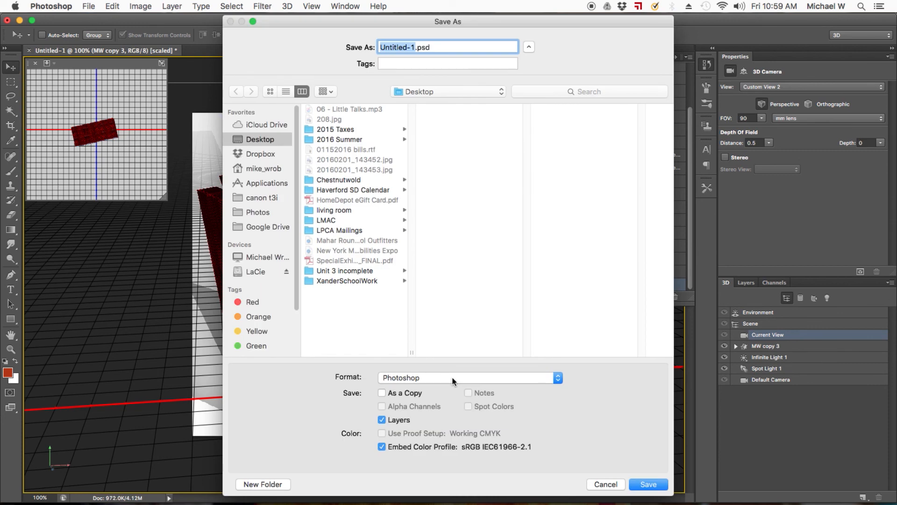
pyautogui.click(452, 377)
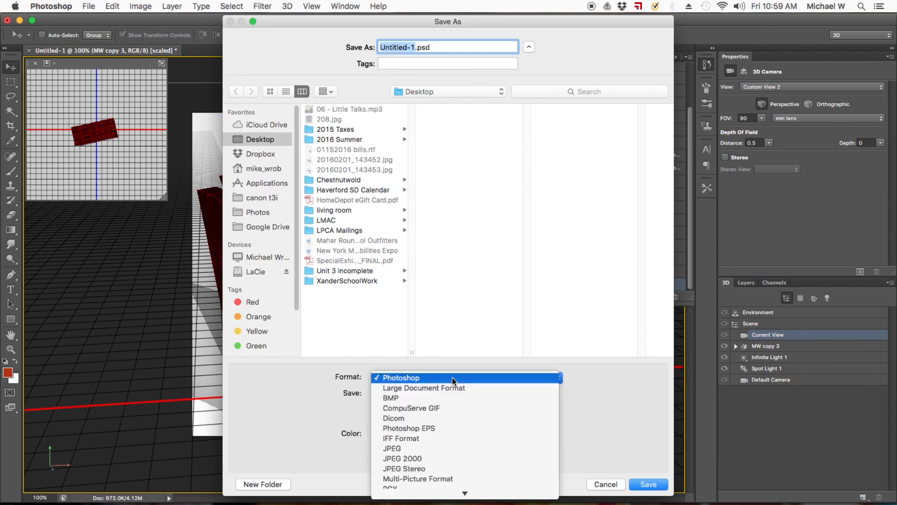
pyautogui.click(451, 448)
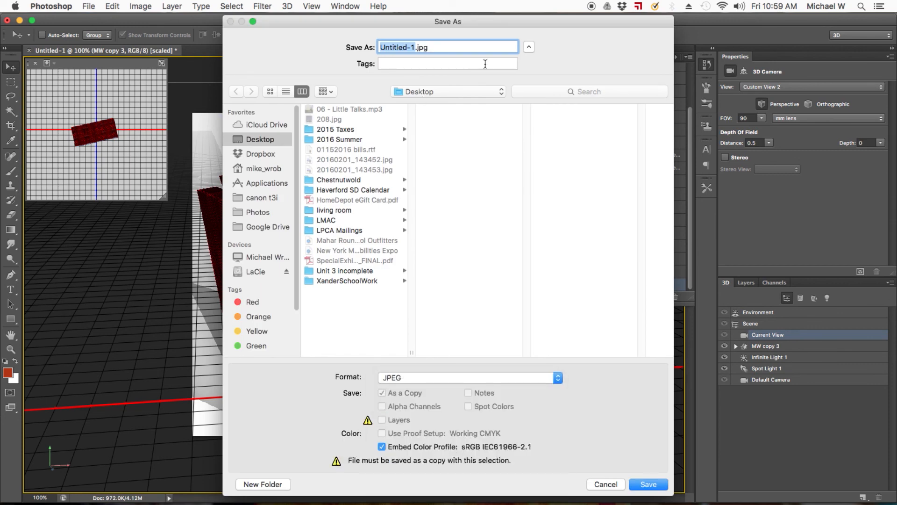